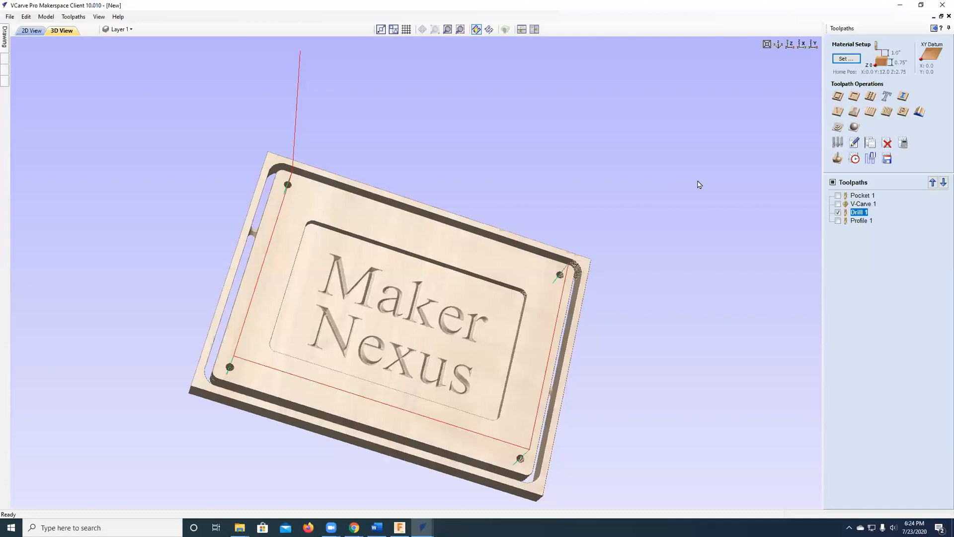
# - Minimize the finished sign project and switch to the other VCarve Pro window showing the start page
pyautogui.click(899, 5)
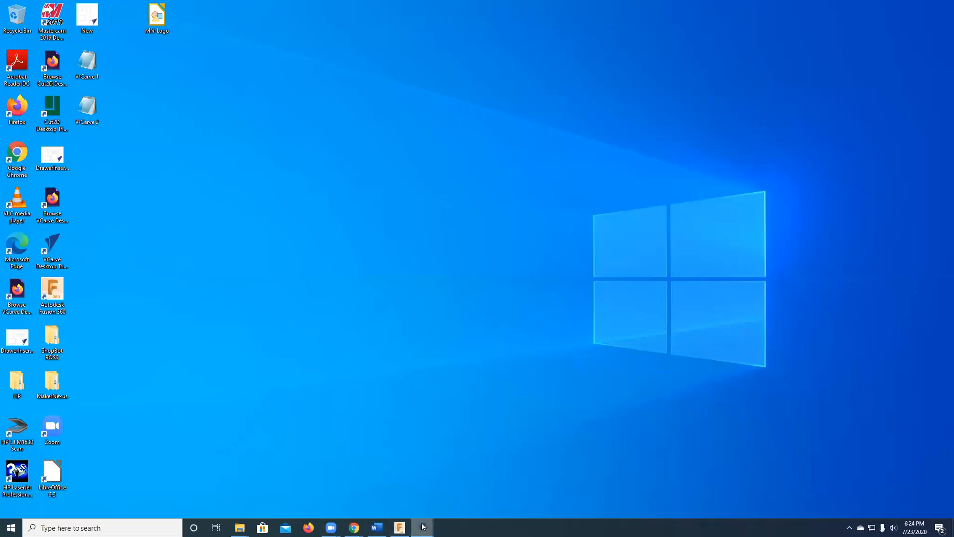
pyautogui.moveTo(421, 526)
pyautogui.click(455, 491)
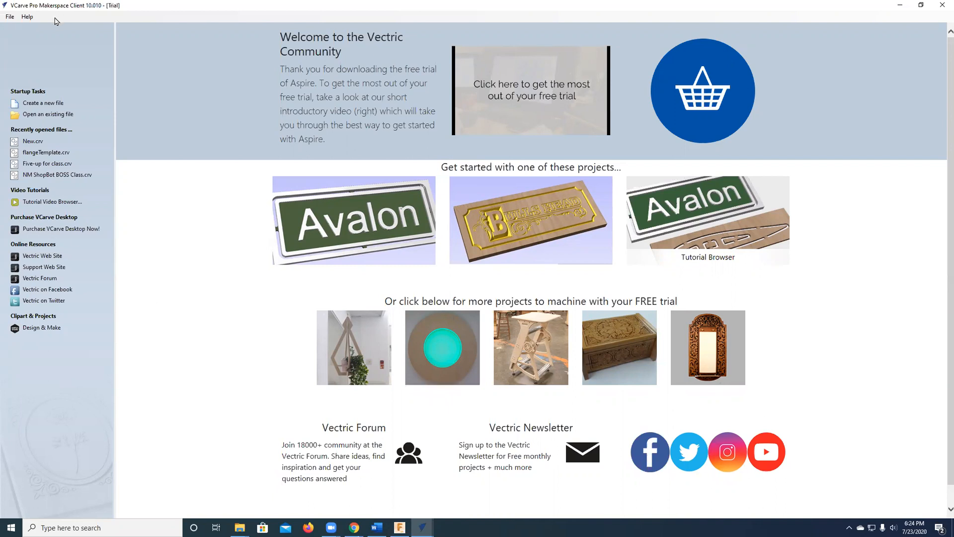
# - View the program's version and licence information, and close it again
pyautogui.click(29, 18)
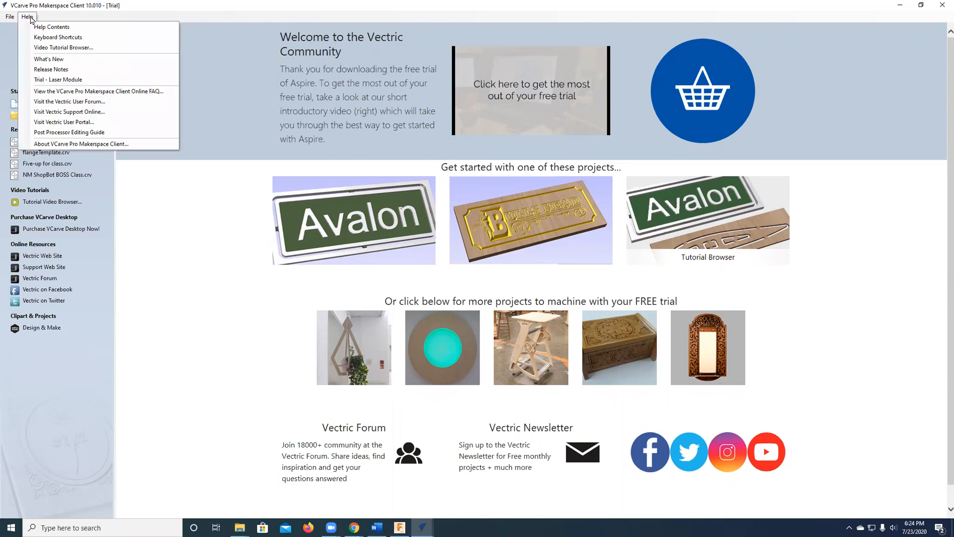
pyautogui.click(68, 144)
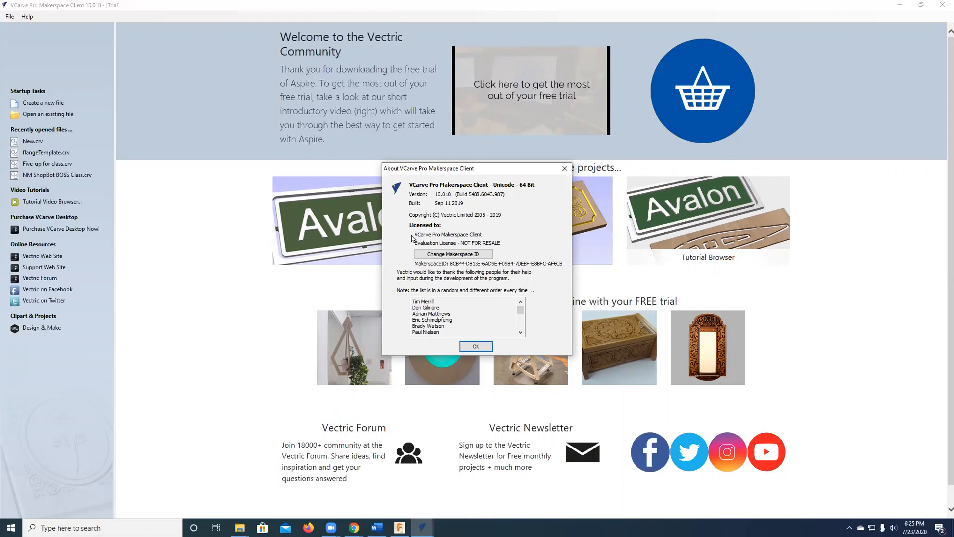
pyautogui.click(477, 346)
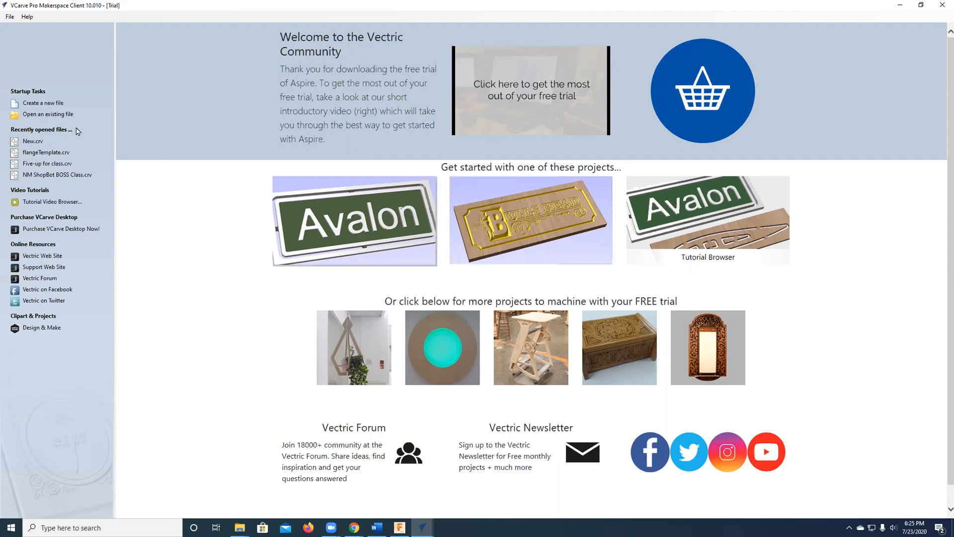
# - Create a new file and set the job height (Y) to 9 inches
pyautogui.click(42, 107)
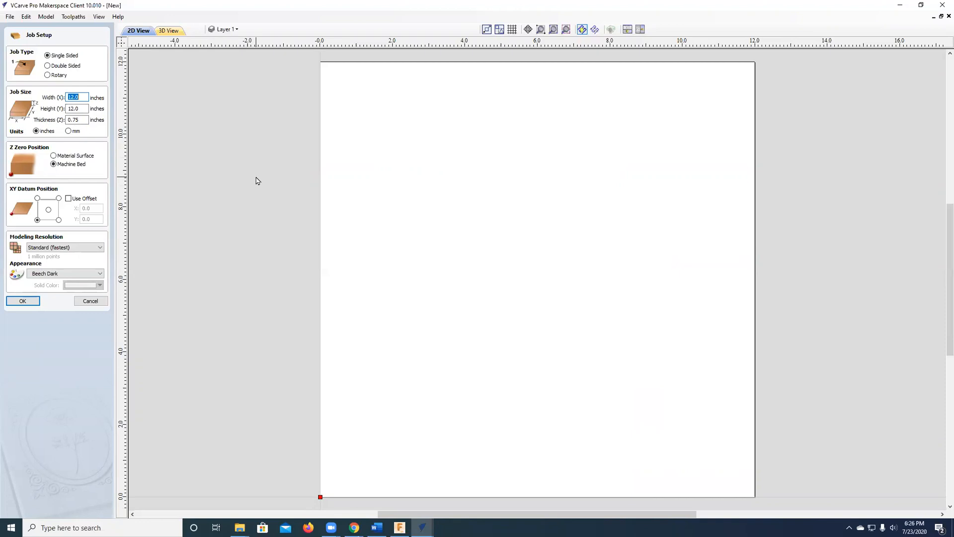
pyautogui.click(86, 96)
pyautogui.doubleClick(84, 108)
pyautogui.write('9')
pyautogui.press('Tab')
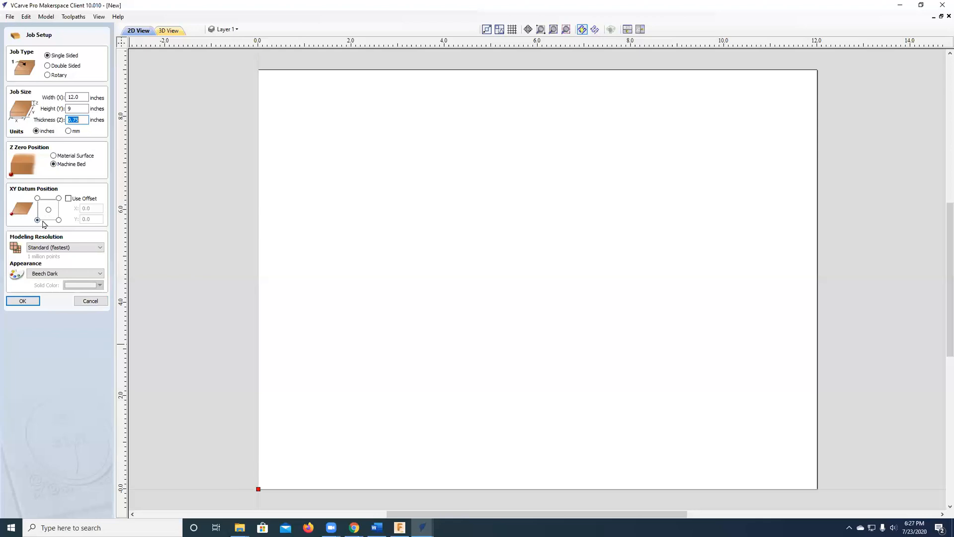
pyautogui.click(69, 199)
pyautogui.click(69, 199)
pyautogui.click(69, 198)
pyautogui.click(68, 198)
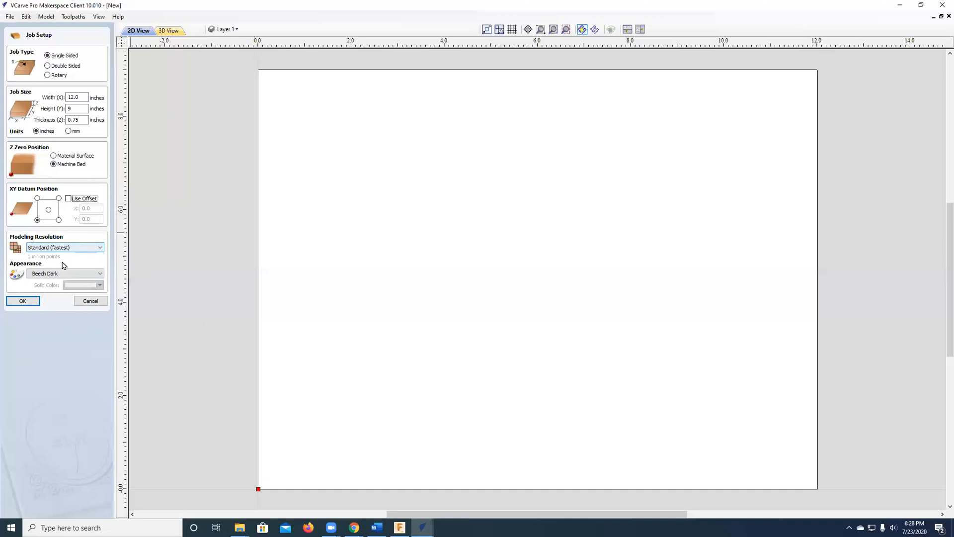
# - Keep Beech Dark as the material appearance and accept the job setup
pyautogui.click(74, 278)
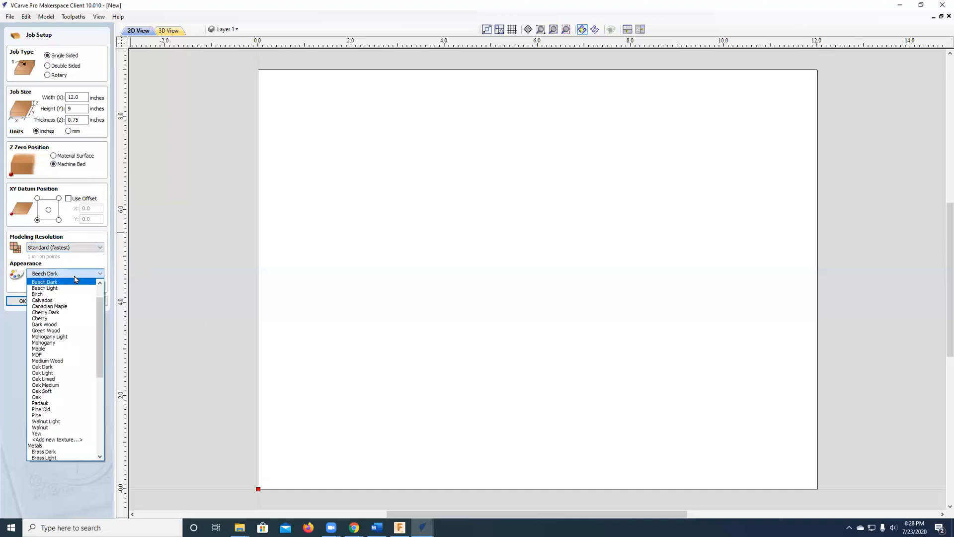
pyautogui.click(74, 280)
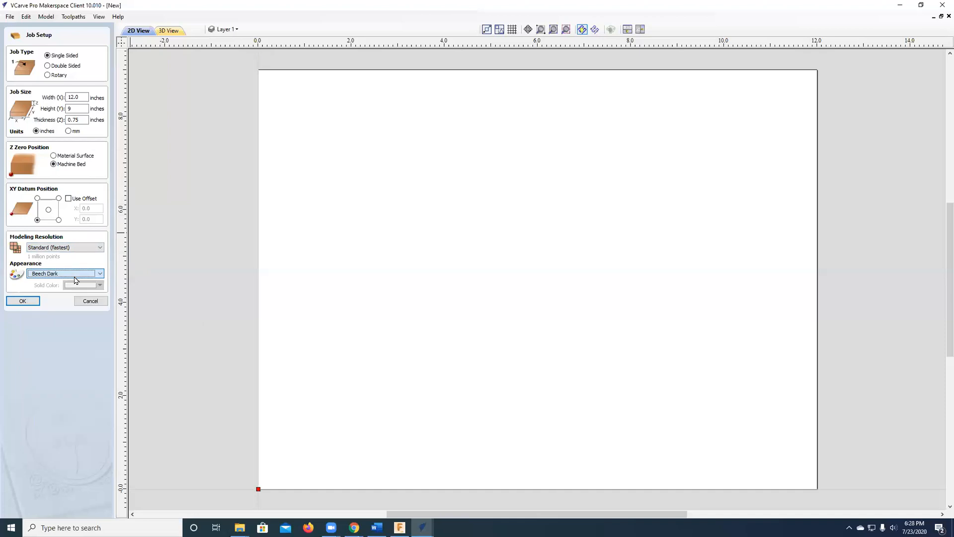
pyautogui.click(28, 301)
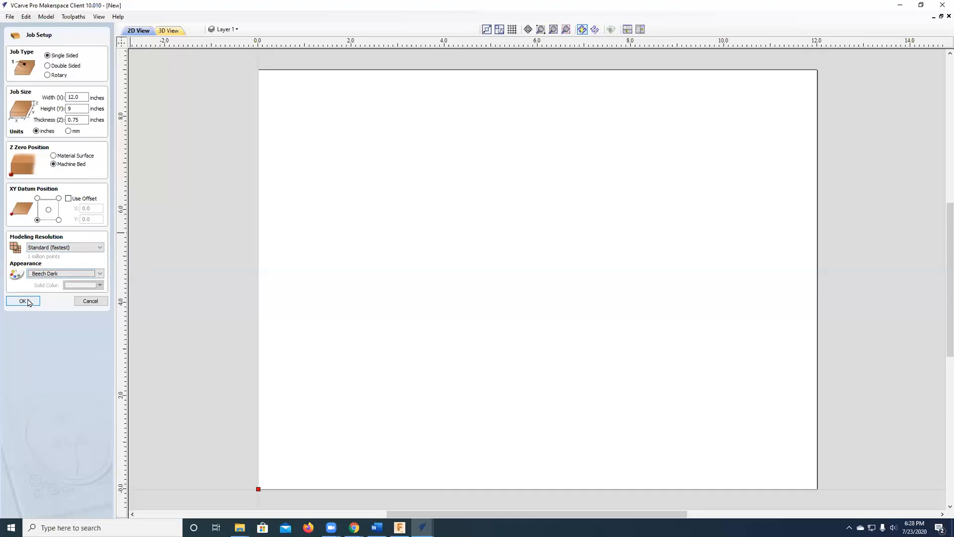
pyautogui.click(23, 301)
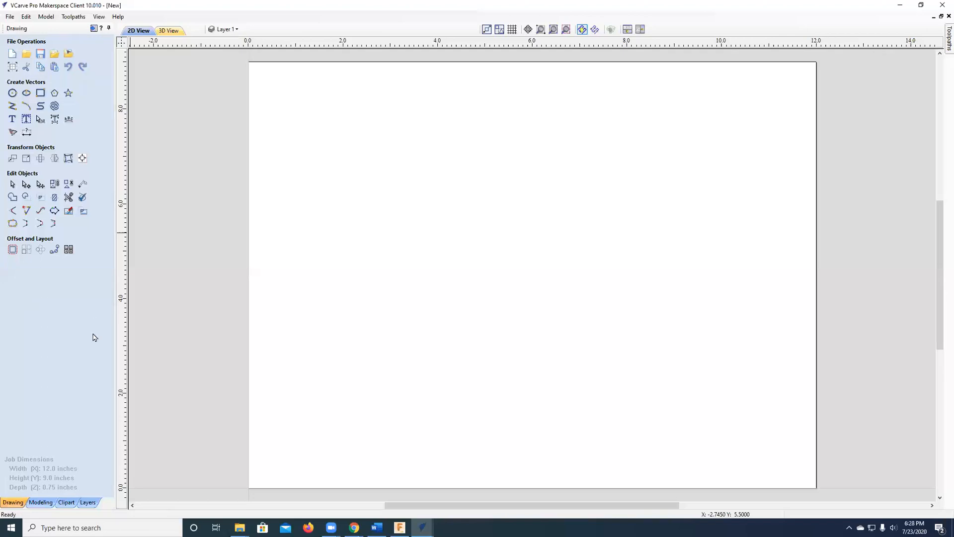
# - Draw a 12 x 9 inch rectangle with 0.15 inch radiused external corners from corner to corner of the material, and deselect it
pyautogui.click(40, 94)
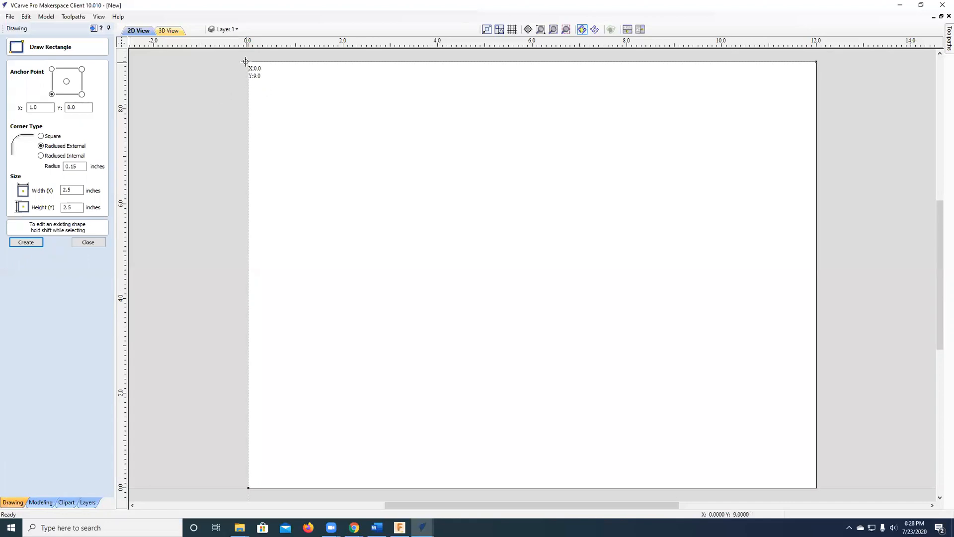
pyautogui.moveTo(245, 62); pyautogui.dragTo(572, 320)
pyautogui.moveTo(638, 357); pyautogui.dragTo(818, 491)
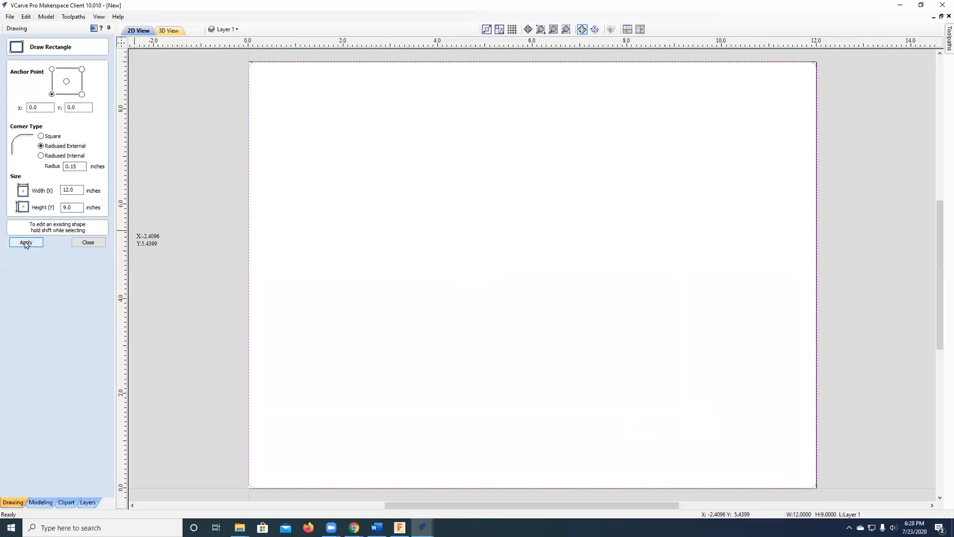
pyautogui.click(88, 244)
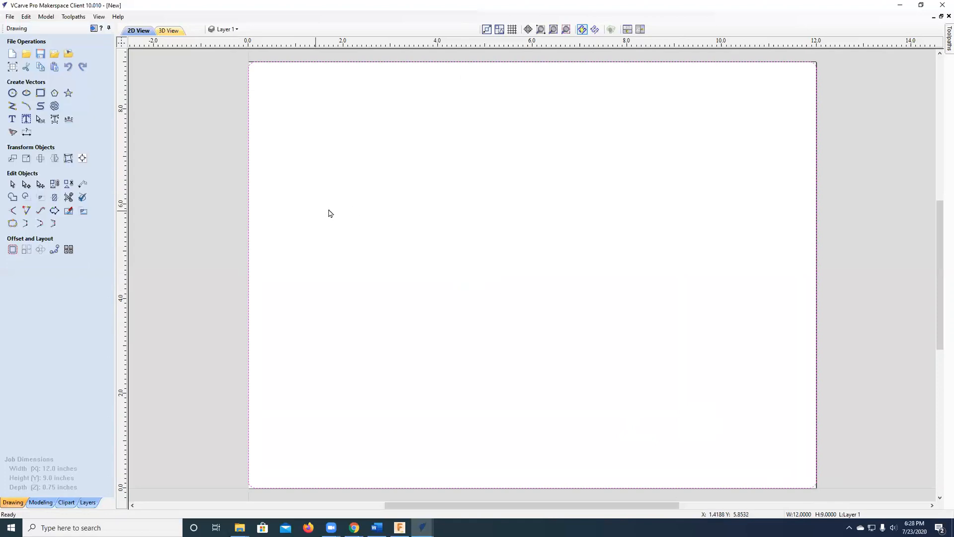
pyautogui.click(276, 203)
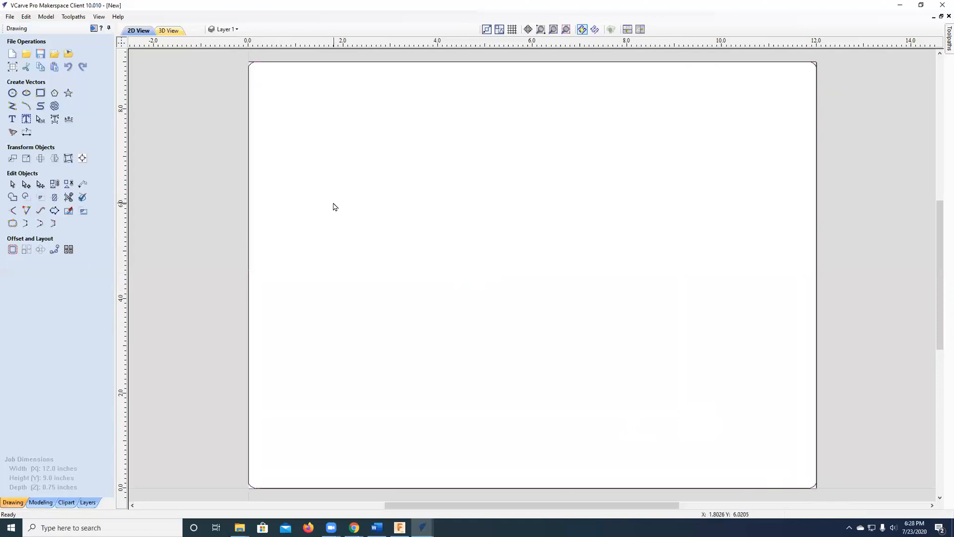
# - Change the corner type of the rectangle around the material's edge to Square
pyautogui.click(248, 194)
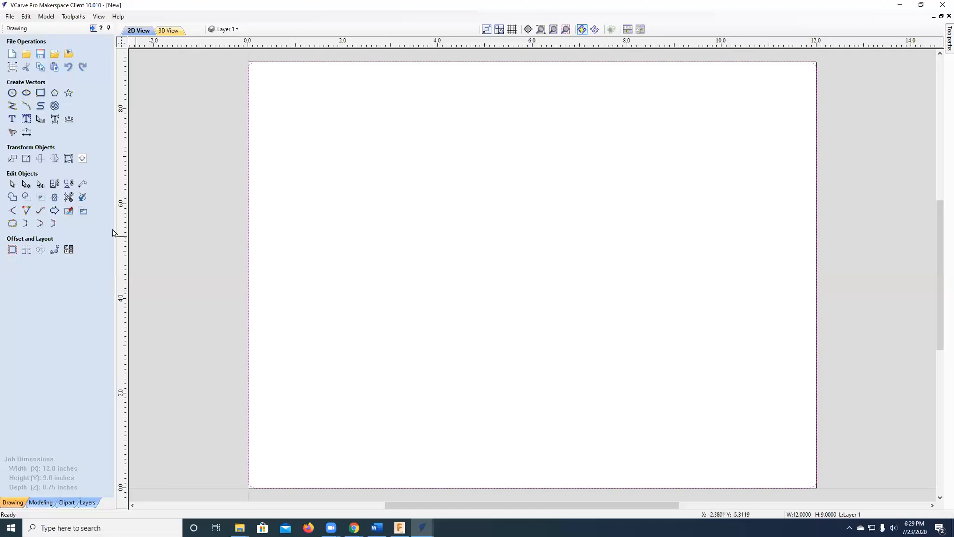
pyautogui.click(40, 93)
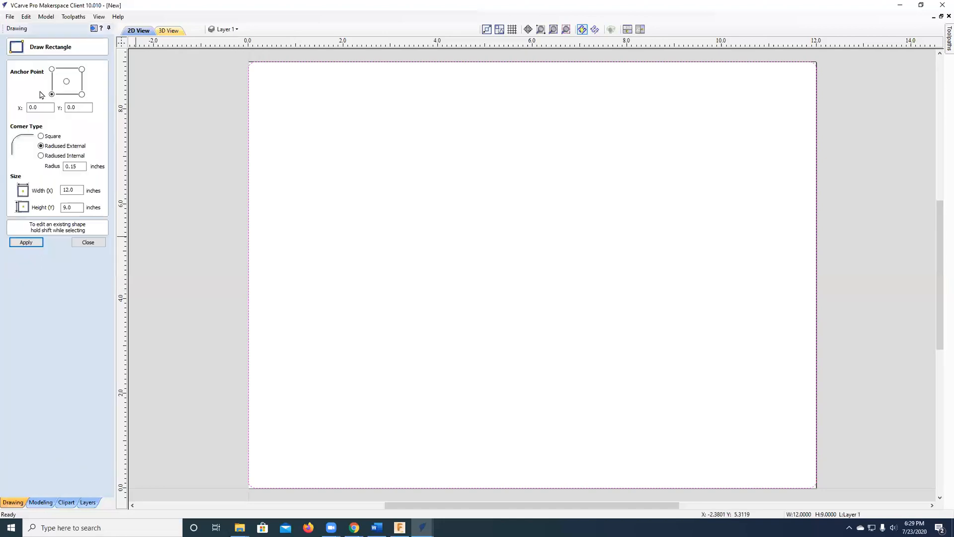
pyautogui.click(41, 137)
pyautogui.click(25, 242)
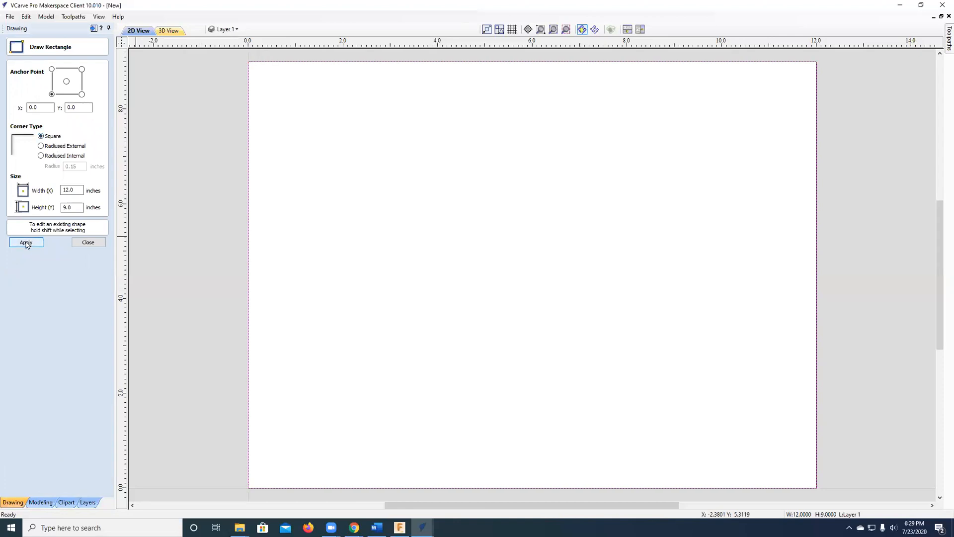
pyautogui.click(88, 243)
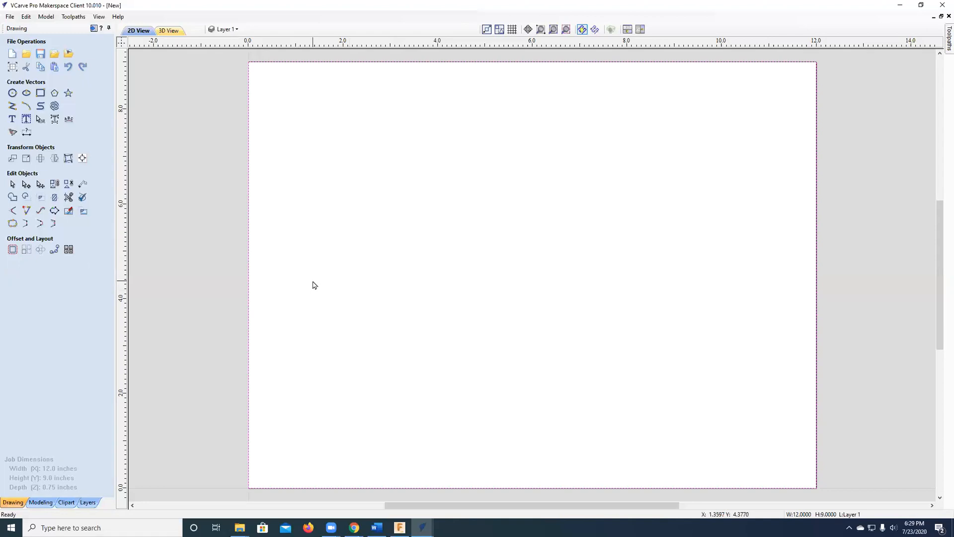
# - Offset the outer rectangle inwards by 0.5 inches
pyautogui.click(13, 250)
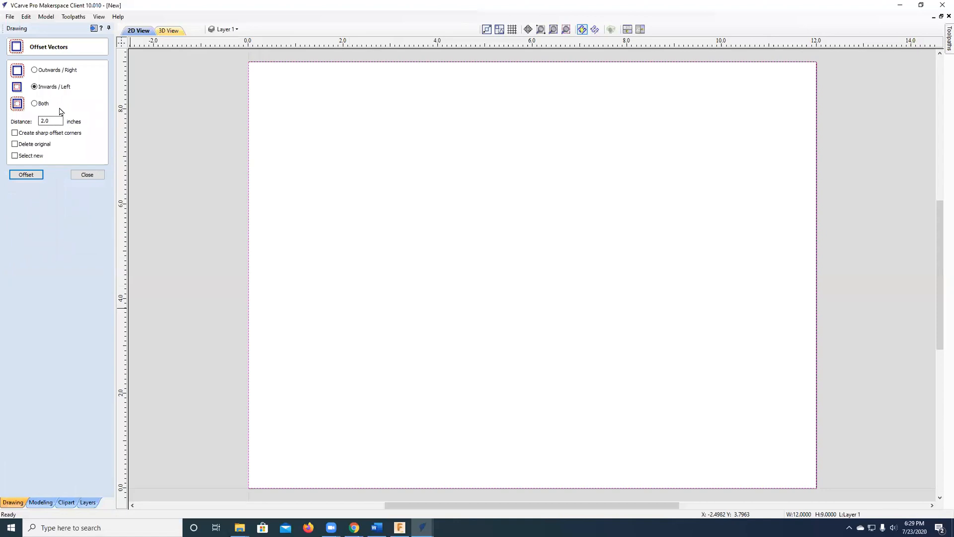
pyautogui.doubleClick(50, 121)
pyautogui.write('.5')
pyautogui.click(32, 178)
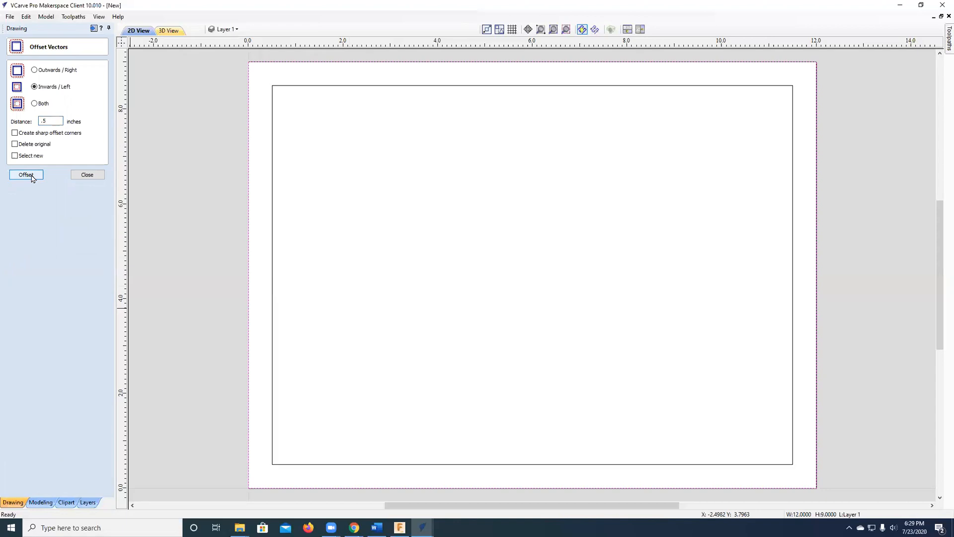
# - Offset the outer rectangle inwards by 2.0 inches and close the offset tool
pyautogui.doubleClick(53, 120)
pyautogui.click(38, 176)
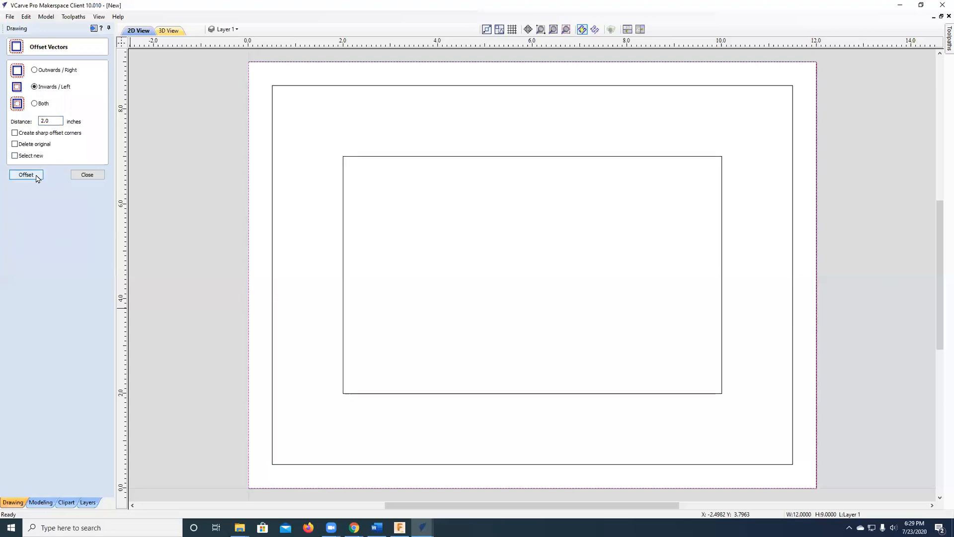
pyautogui.click(99, 175)
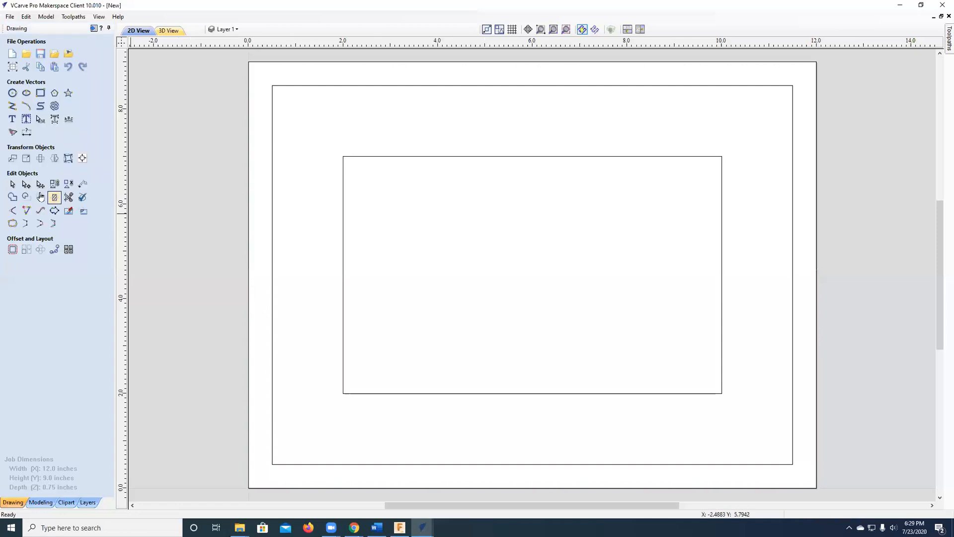
# - Round all corners of the two inner rectangles with normal fillets of 0.25 inch radius
pyautogui.click(13, 211)
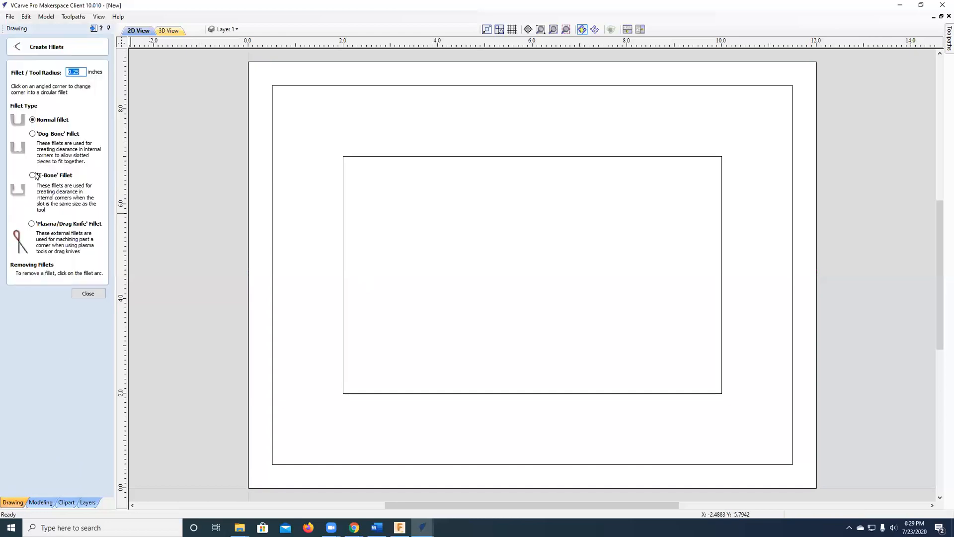
pyautogui.click(84, 73)
pyautogui.click(270, 85)
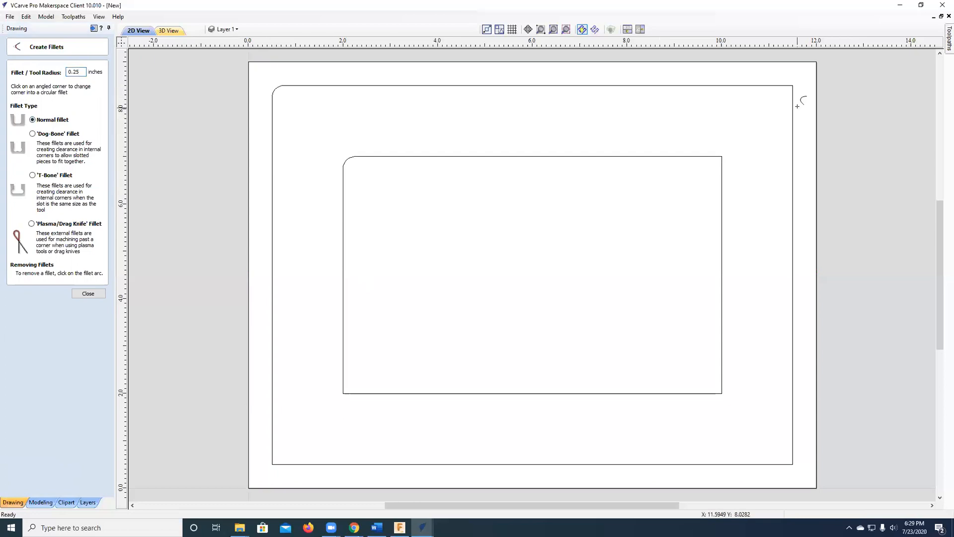
pyautogui.click(792, 88)
pyautogui.click(722, 159)
pyautogui.click(723, 391)
pyautogui.click(345, 392)
pyautogui.click(274, 461)
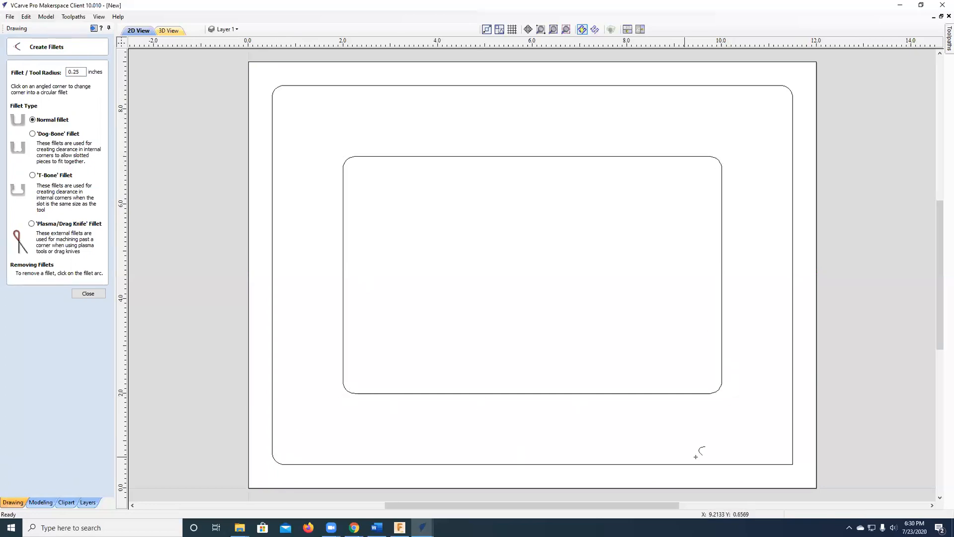
pyautogui.click(790, 461)
pyautogui.click(84, 293)
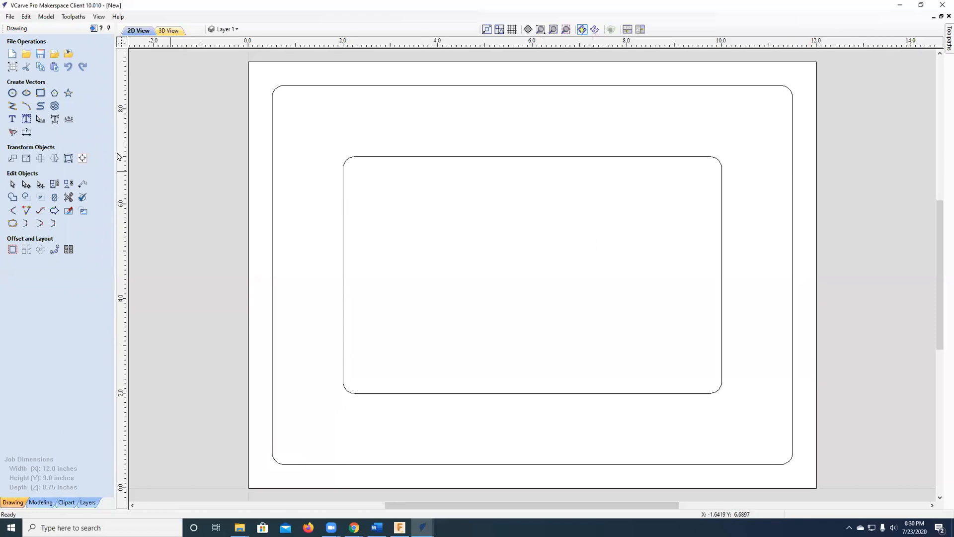
# - Create the text "Maker" in Times New Roman with a text height of 1.5 inches
pyautogui.click(12, 119)
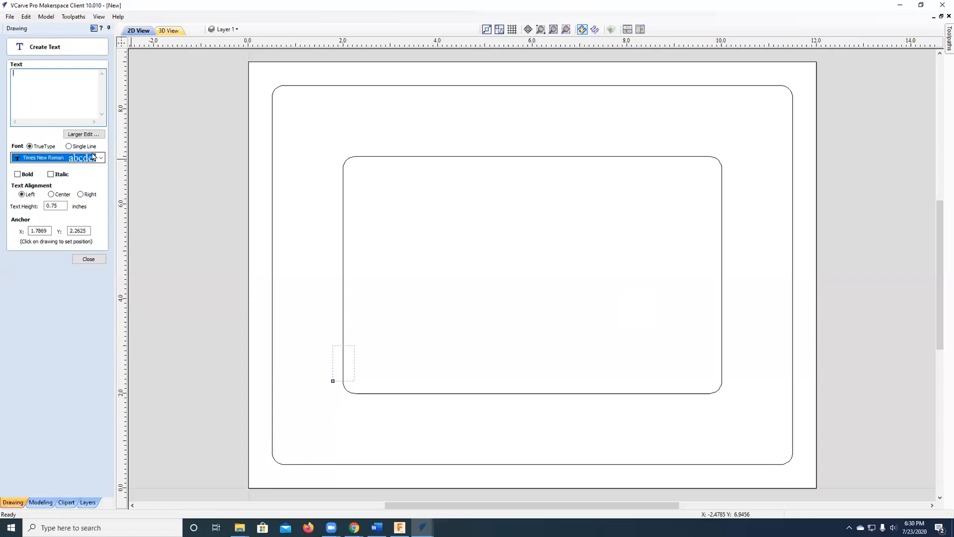
pyautogui.click(92, 157)
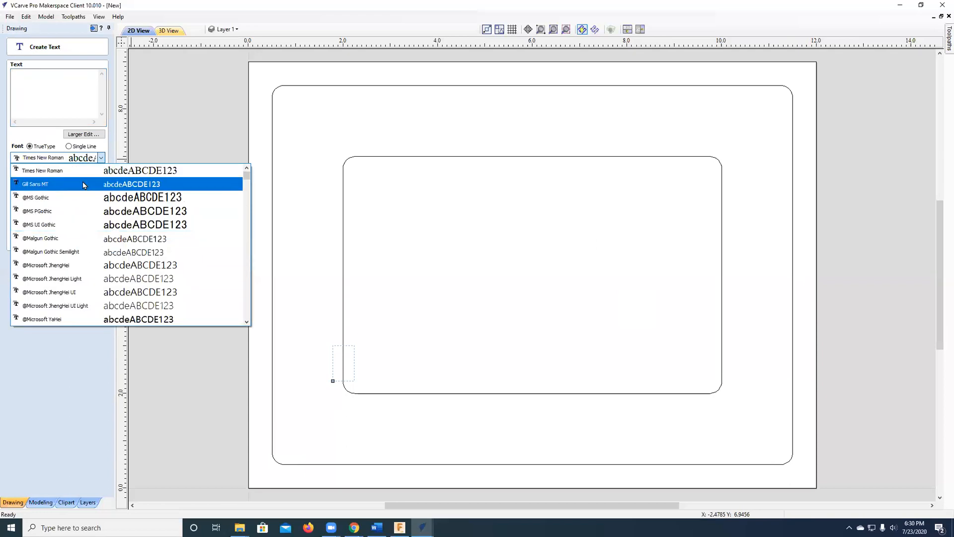
pyautogui.click(84, 177)
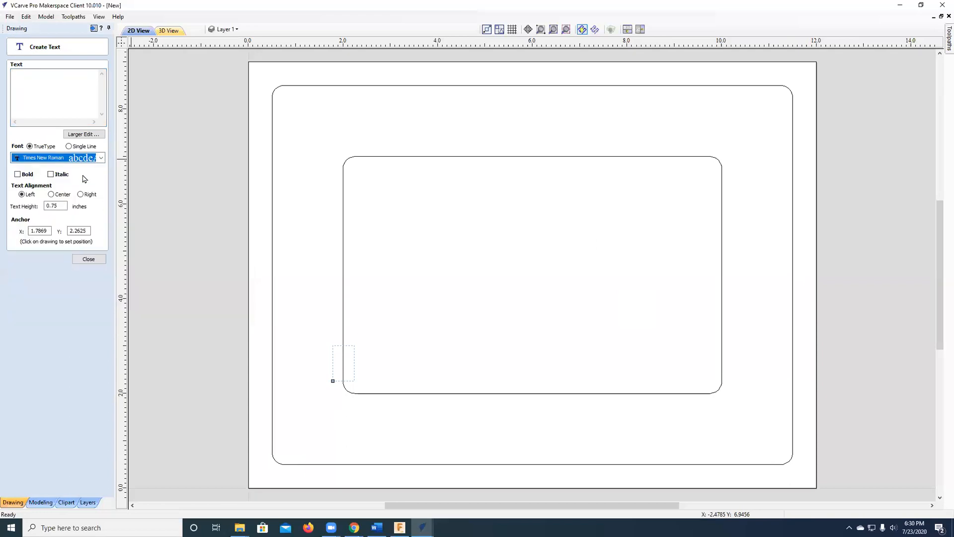
pyautogui.doubleClick(65, 205)
pyautogui.write('1')
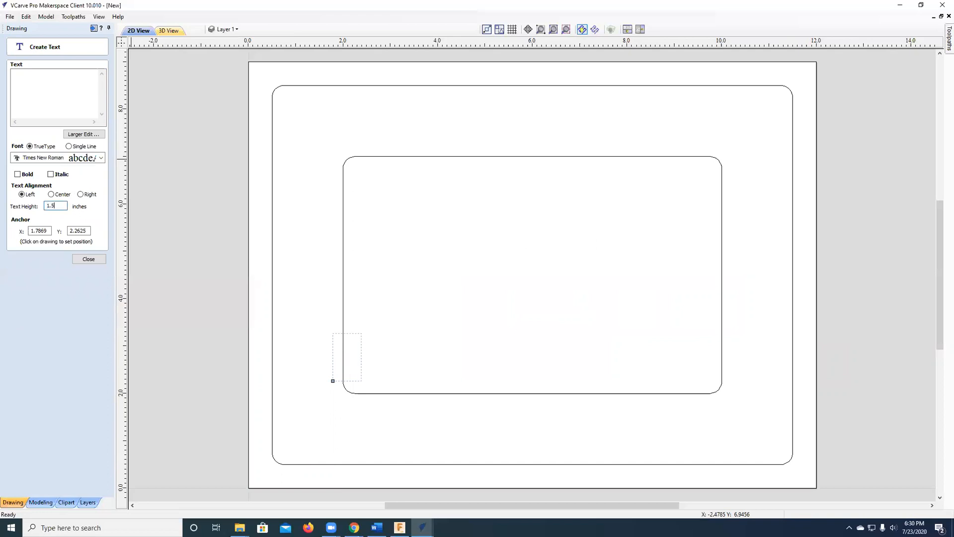
pyautogui.click(61, 97)
pyautogui.write('Maker')
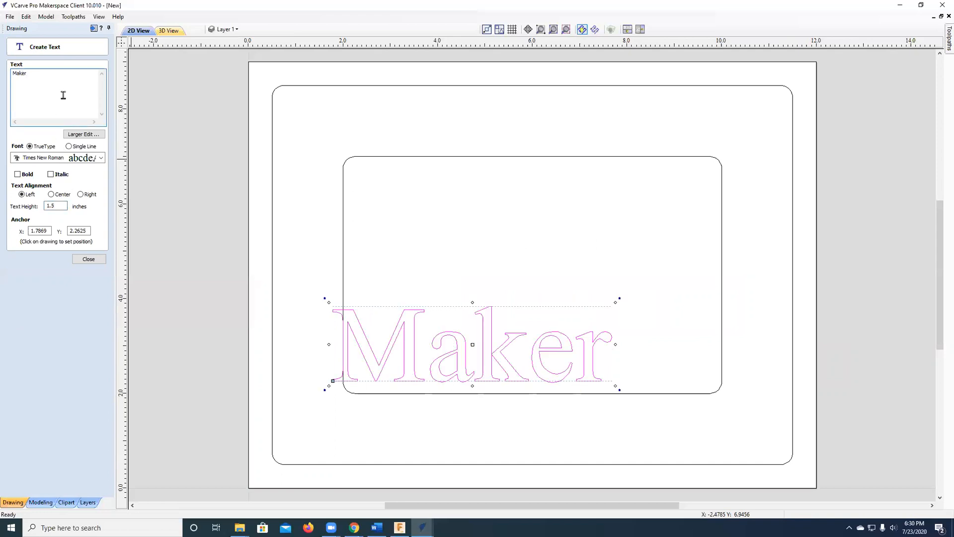
pyautogui.click(89, 260)
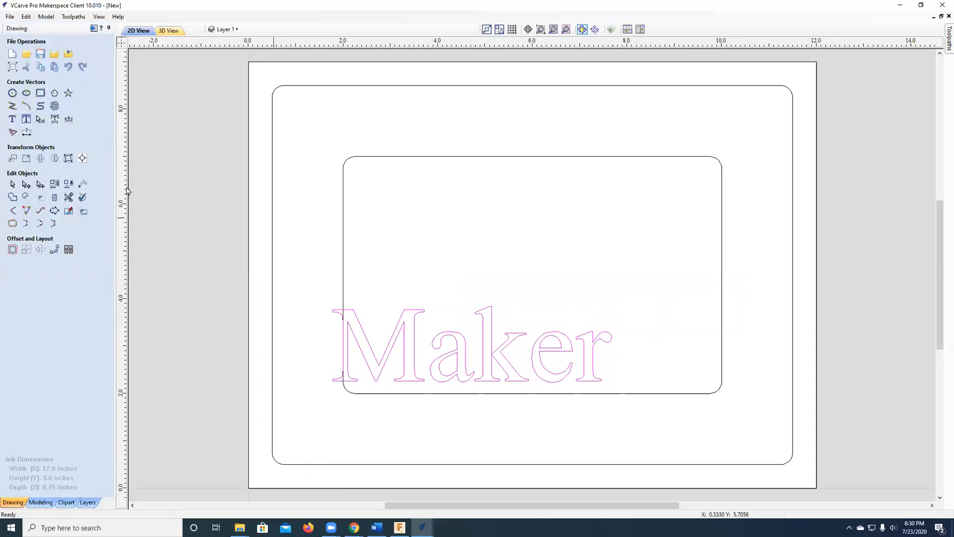
# - Create a separate text "Nexus" in Times New Roman with a text height of 1.5 inches, leaving "Maker" unselected
pyautogui.click(12, 119)
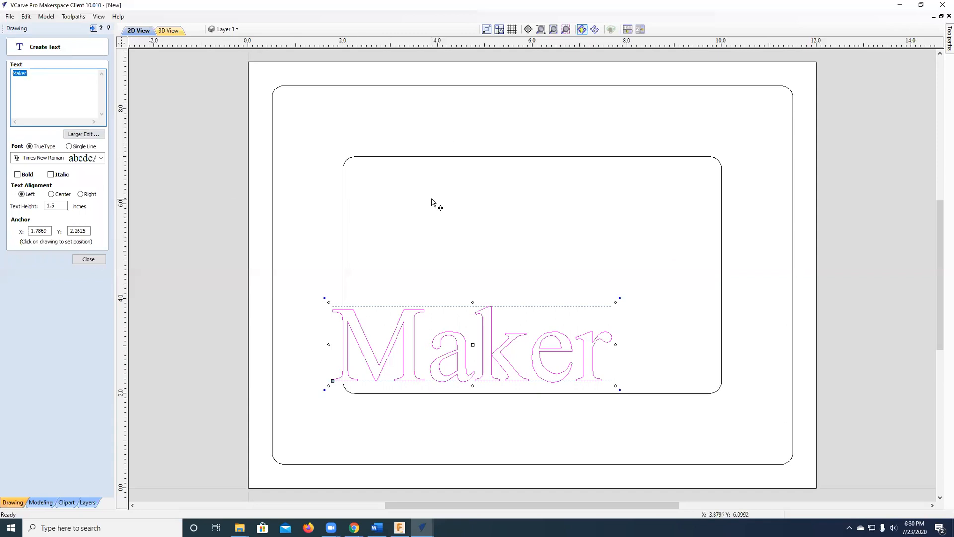
pyautogui.press('Escape')
pyautogui.press('Escape')
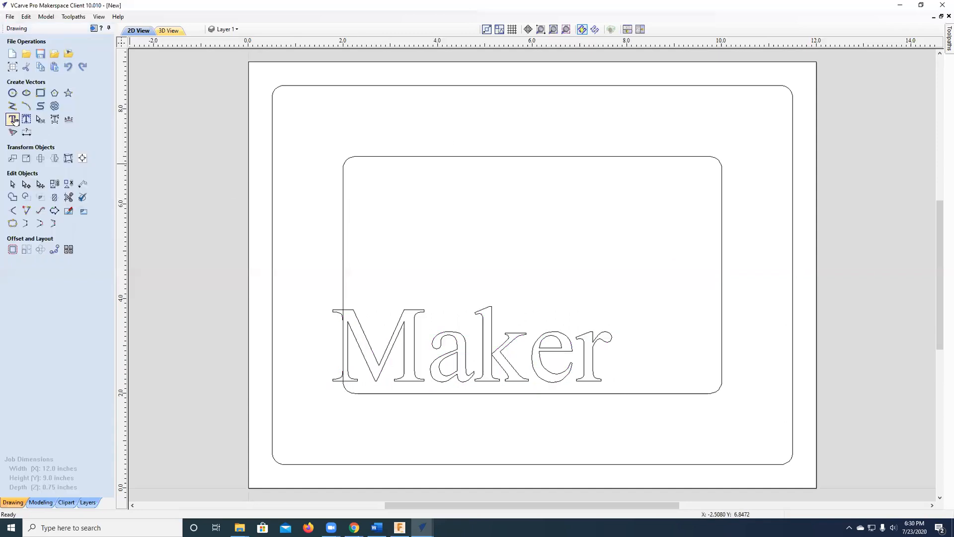
pyautogui.click(12, 119)
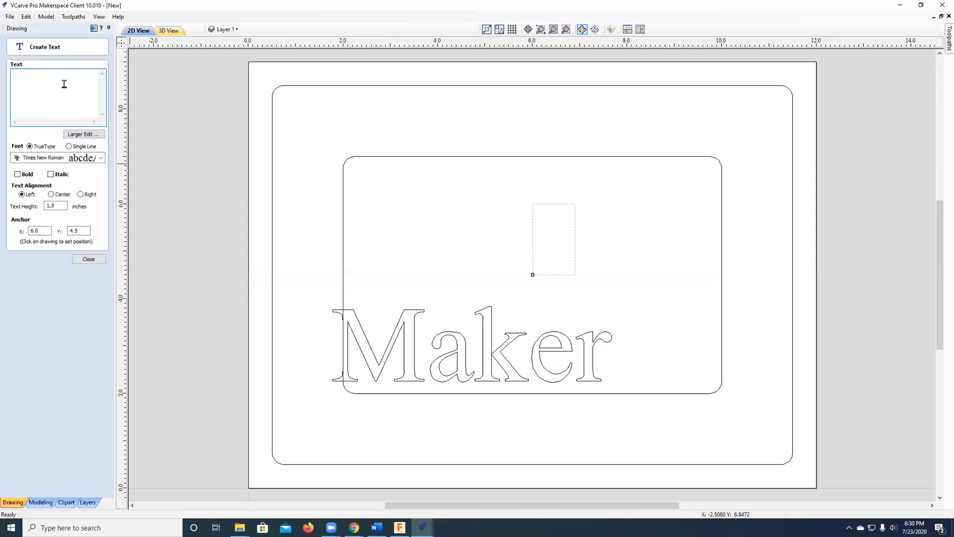
pyautogui.write('Nexus')
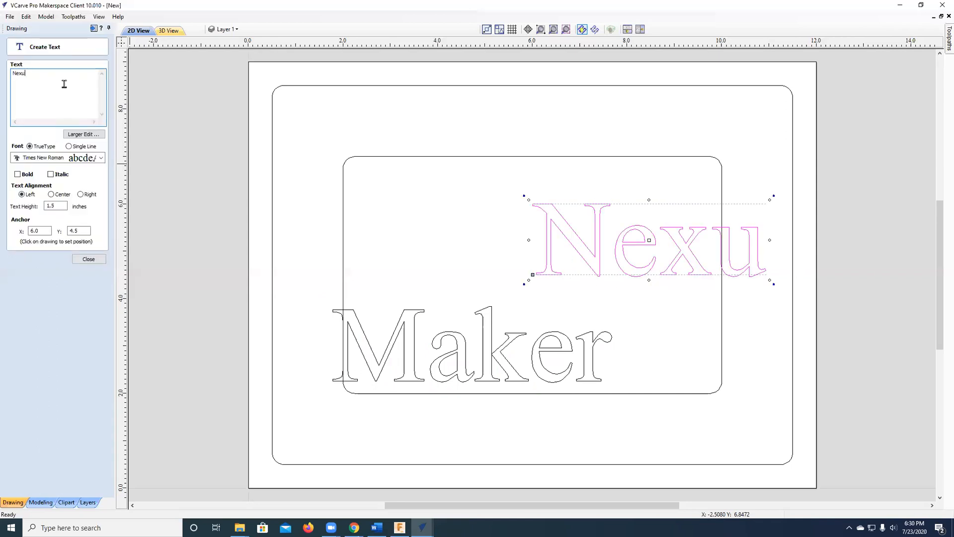
pyautogui.click(89, 259)
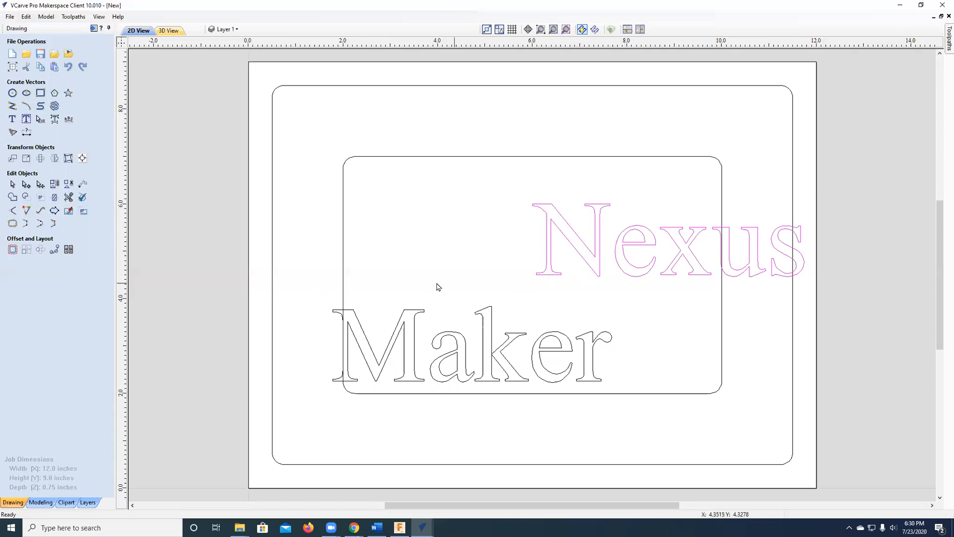
# - Centre the "Nexus" text and the "Maker" text horizontally on the material
pyautogui.click(83, 158)
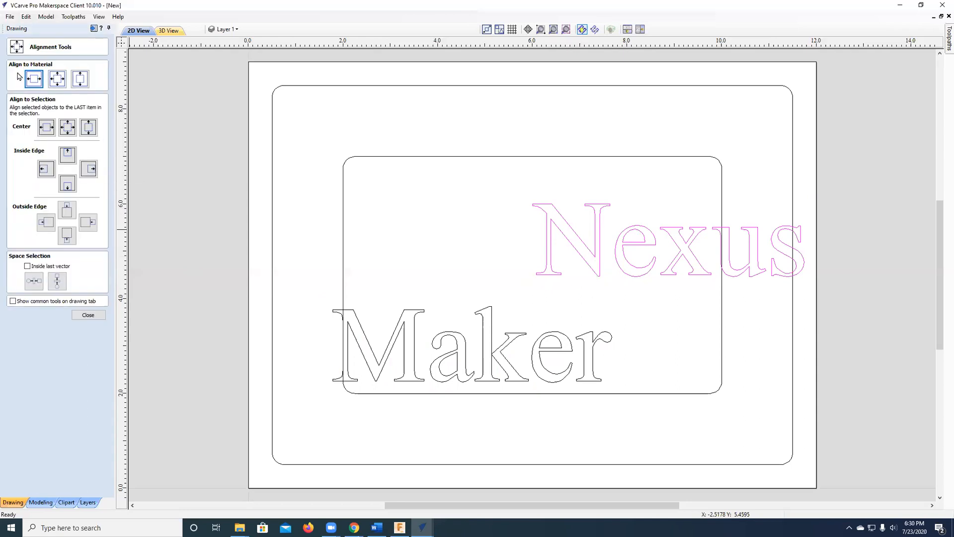
pyautogui.click(33, 80)
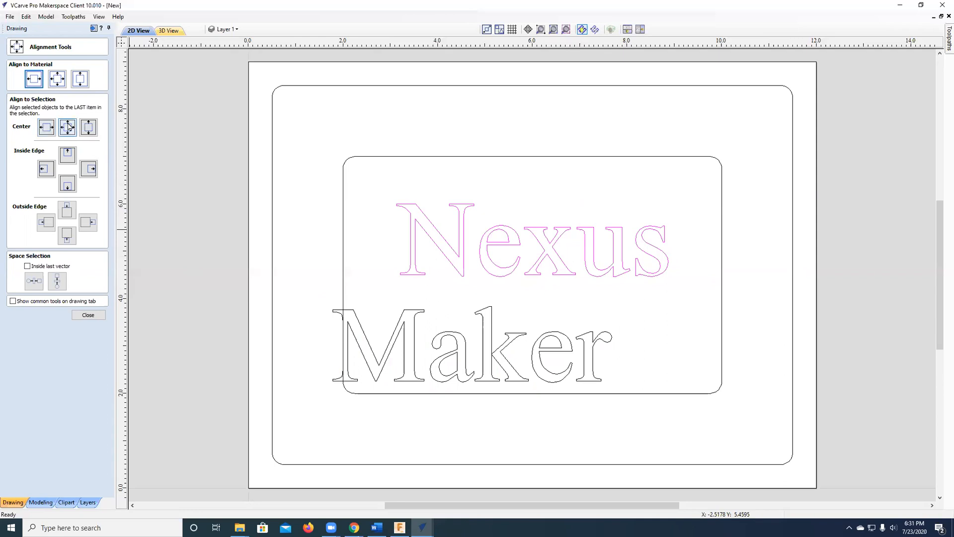
pyautogui.click(371, 344)
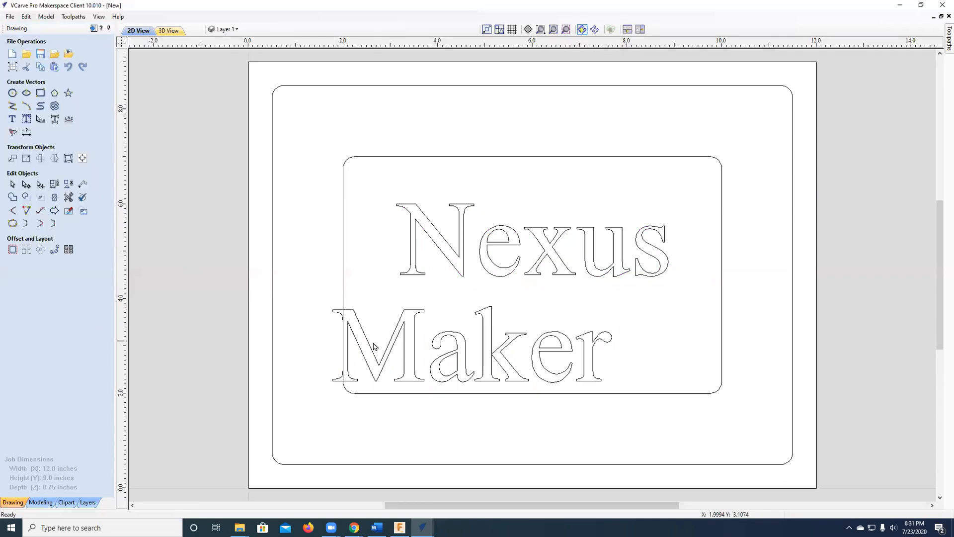
pyautogui.click(413, 333)
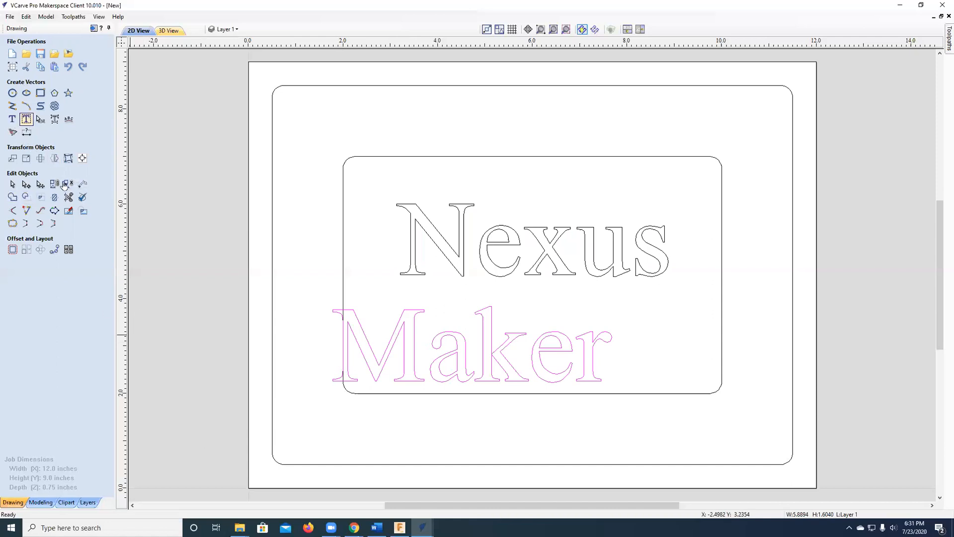
pyautogui.click(83, 159)
pyautogui.click(33, 78)
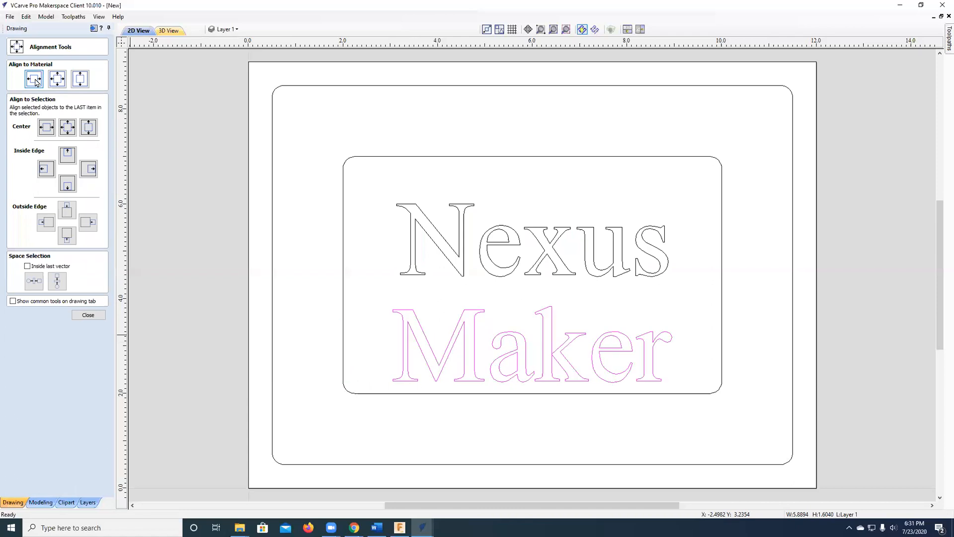
pyautogui.click(88, 316)
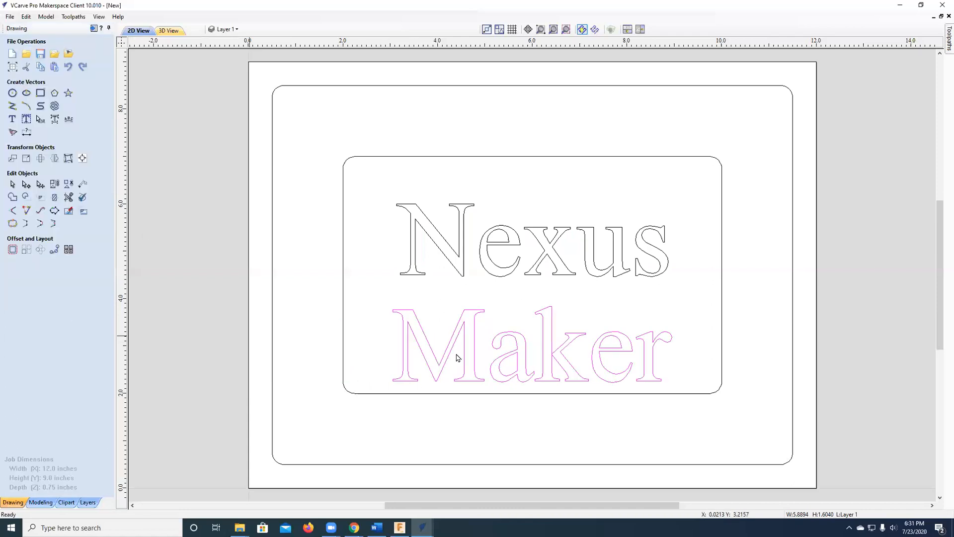
# - Move the "Maker" text straight up into the upper half of the inner frame
pyautogui.press('Up')
pyautogui.press('Up')
pyautogui.press('Up')
pyautogui.press('Up')
pyautogui.press('Up')
pyautogui.press('Up')
pyautogui.press('Up')
pyautogui.press('Up')
pyautogui.press('Up')
pyautogui.press('Up')
pyautogui.press('Up')
pyautogui.press('Up')
pyautogui.press('Up')
pyautogui.press('Up')
pyautogui.press('Up')
pyautogui.press('Up')
pyautogui.press('Up')
pyautogui.press('Up')
pyautogui.press('Up')
pyautogui.press('Up')
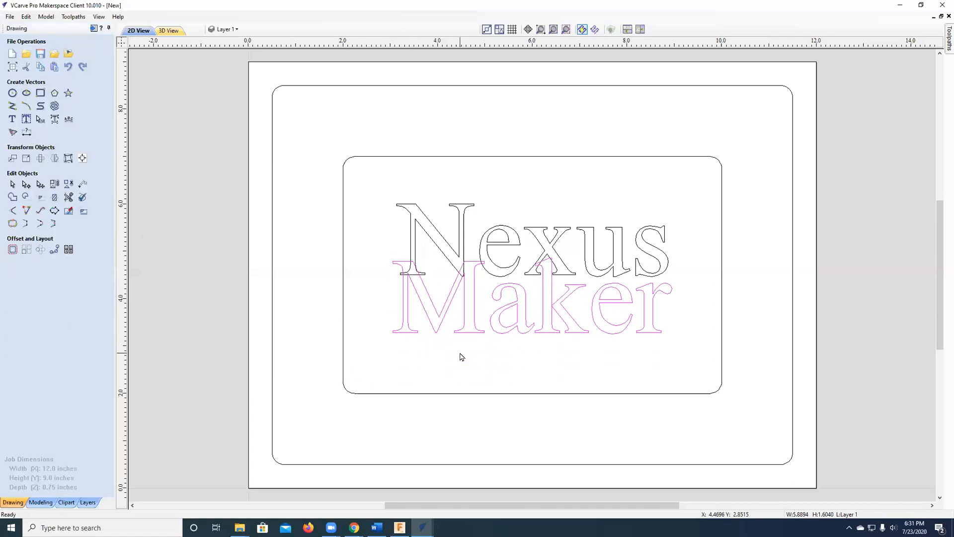
pyautogui.press('Up')
pyautogui.press('Up')
pyautogui.press('Up')
pyautogui.press('Up')
pyautogui.press('Up')
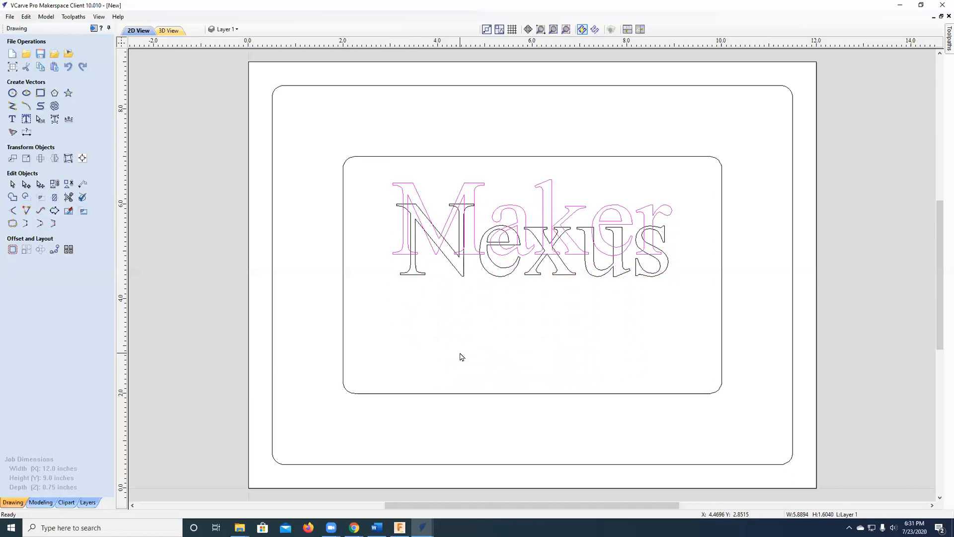
# - Move the "Nexus" text straight down below "Maker", and nudge "Maker" slightly down to tighten the line gap
pyautogui.click(487, 274)
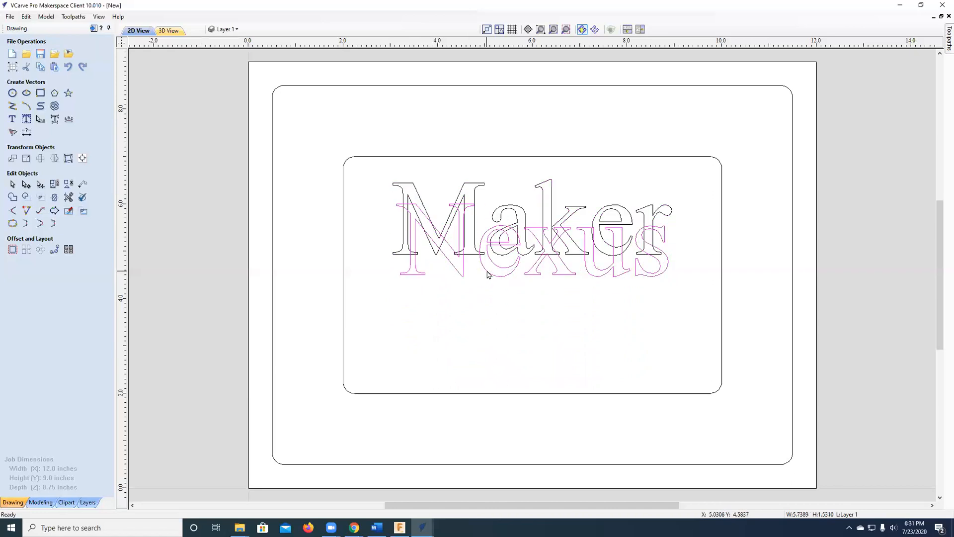
pyautogui.press('Down')
pyautogui.press('Down')
pyautogui.press('Down')
pyautogui.press('Down')
pyautogui.press('Down')
pyautogui.press('Down')
pyautogui.press('Down')
pyautogui.press('Down')
pyautogui.press('Down')
pyautogui.press('Down')
pyautogui.press('Down')
pyautogui.press('Down')
pyautogui.press('Down')
pyautogui.press('Down')
pyautogui.press('Down')
pyautogui.press('Down')
pyautogui.press('Down')
pyautogui.press('Down')
pyautogui.press('Down')
pyautogui.press('Down')
pyautogui.press('Down')
pyautogui.press('Down')
pyautogui.press('Down')
pyautogui.press('Down')
pyautogui.press('Down')
pyautogui.press('Down')
pyautogui.press('Down')
pyautogui.click(476, 256)
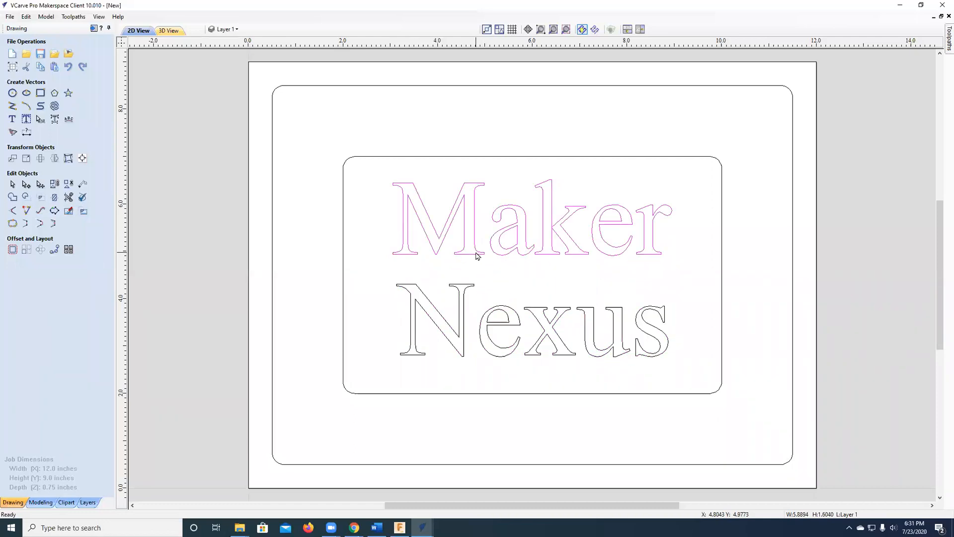
pyautogui.press('Down')
pyautogui.press('Down')
# - Centre the "Maker" and "Nexus" texts together vertically on the material and deselect them
pyautogui.click(207, 257)
pyautogui.click(465, 259)
pyautogui.keyDown('shift'); pyautogui.click(460, 293); pyautogui.keyUp('shift')
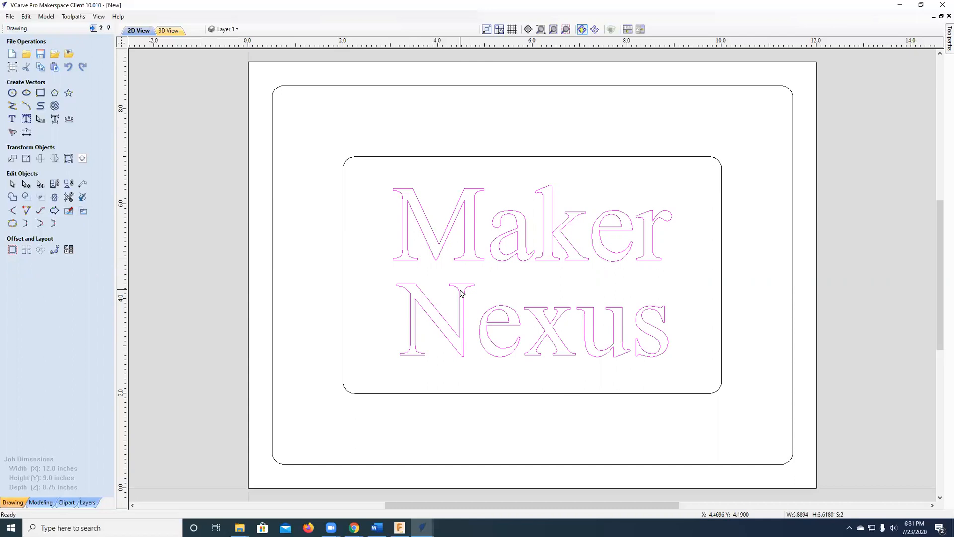
pyautogui.click(83, 159)
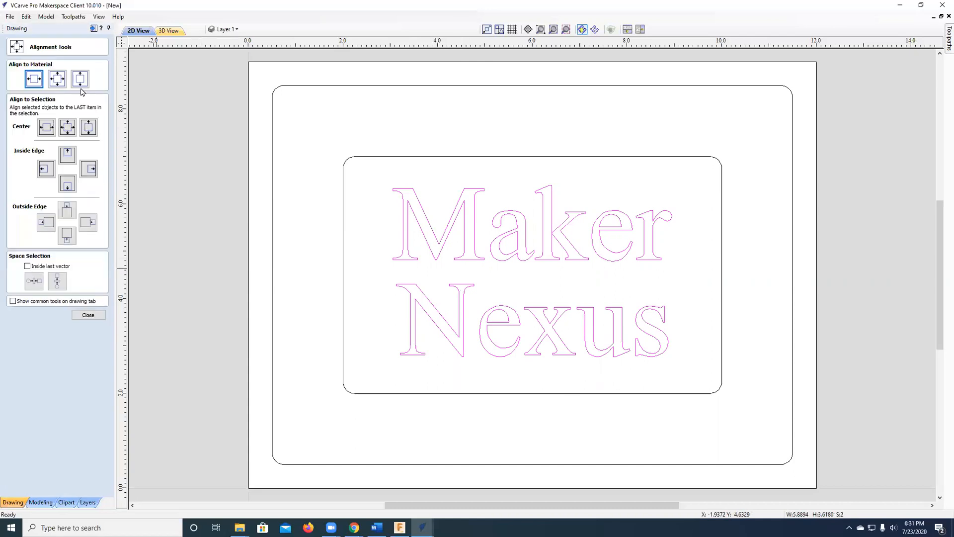
pyautogui.click(81, 79)
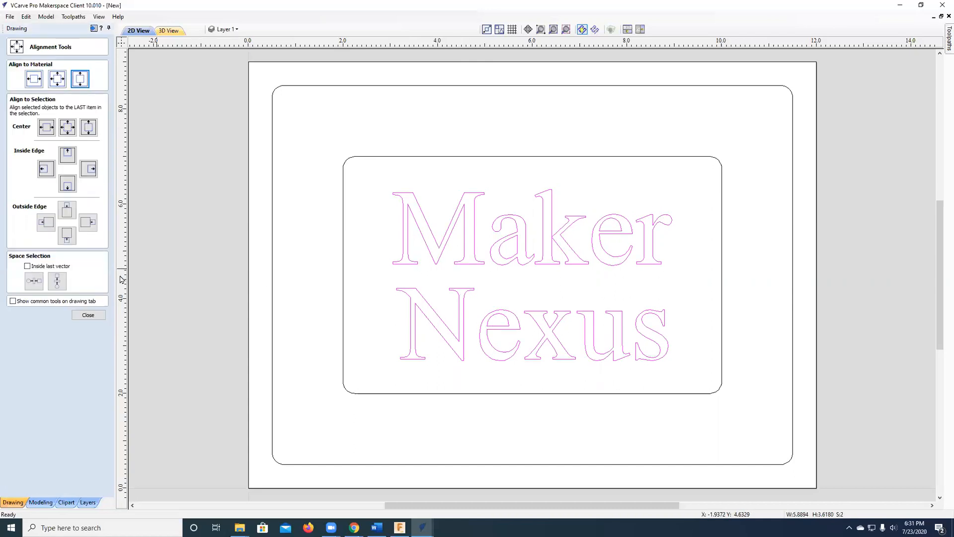
pyautogui.click(88, 314)
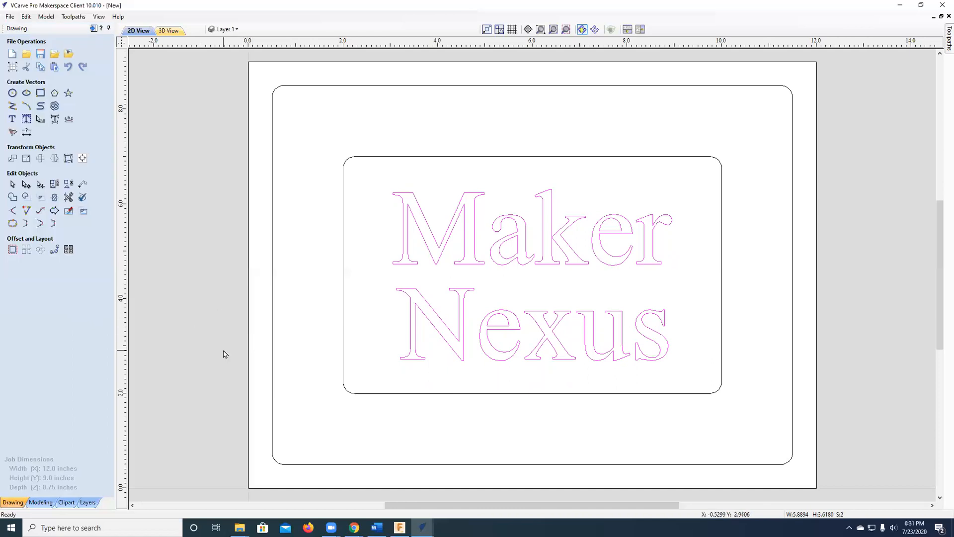
pyautogui.click(328, 234)
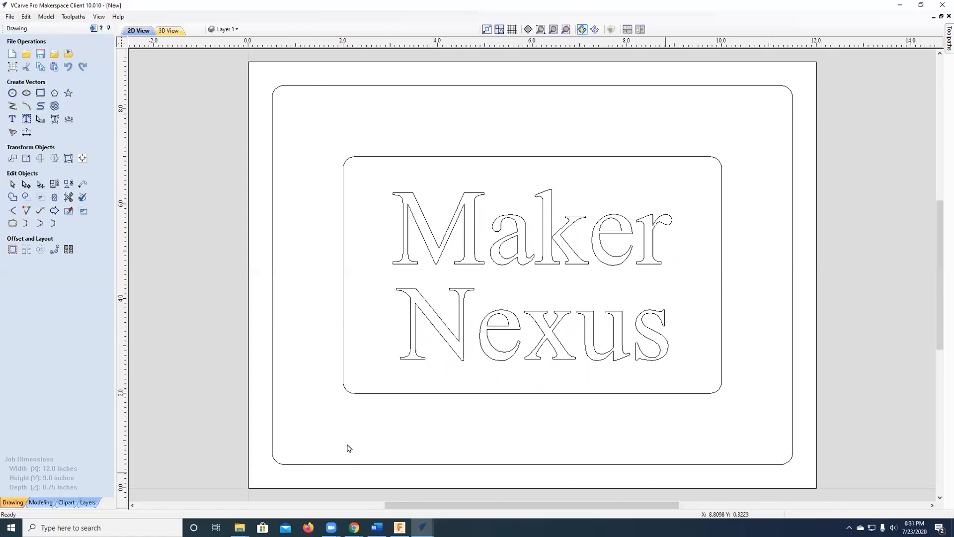
# - Create a circle of 0.25 inch diameter centred at X 1, Y 1
pyautogui.click(12, 93)
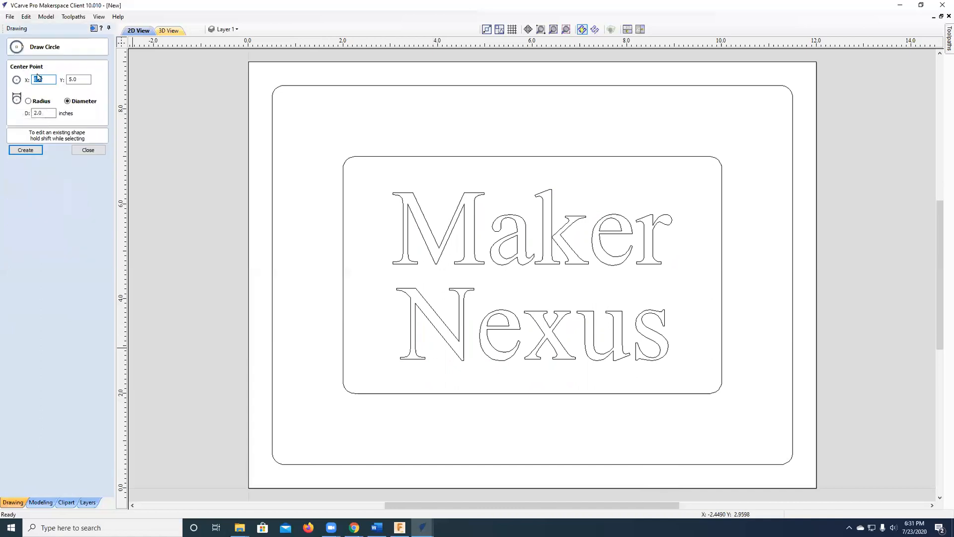
pyautogui.doubleClick(47, 112)
pyautogui.write('.25')
pyautogui.doubleClick(44, 80)
pyautogui.write('1')
pyautogui.press('Tab')
pyautogui.click(37, 152)
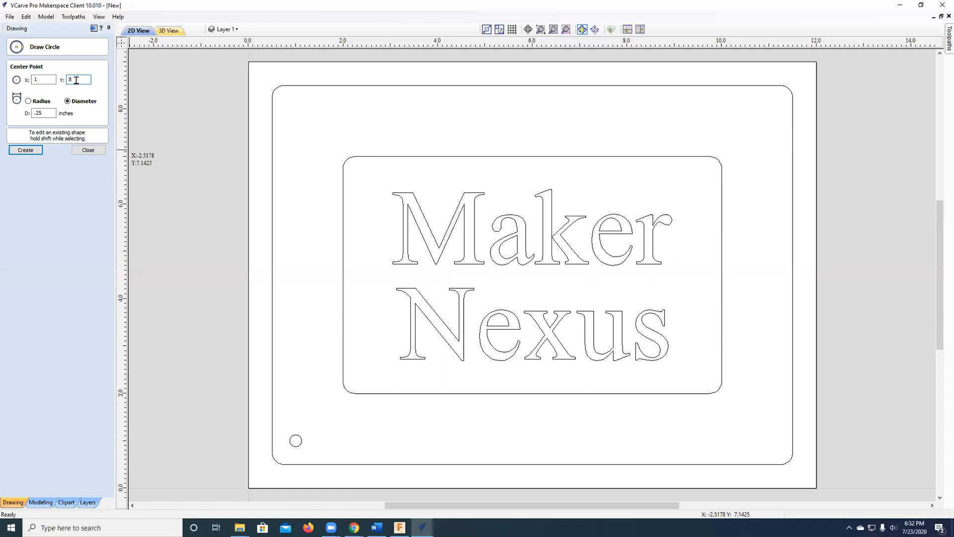
# - Create three more 0.25 inch diameter circles centred at X 1 Y 8, X 11 Y 8 and X 11 Y 1
pyautogui.click(33, 151)
pyautogui.click(50, 81)
pyautogui.click(25, 150)
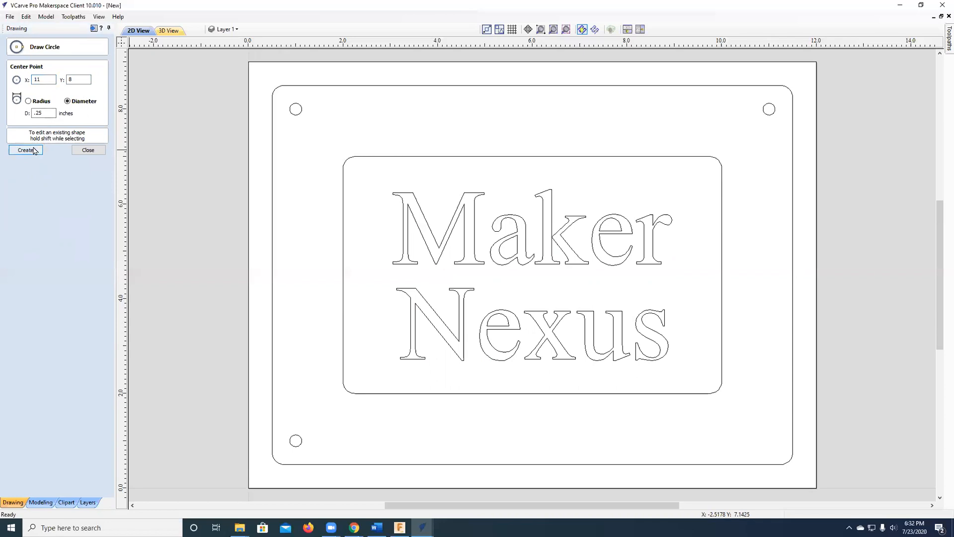
pyautogui.click(89, 78)
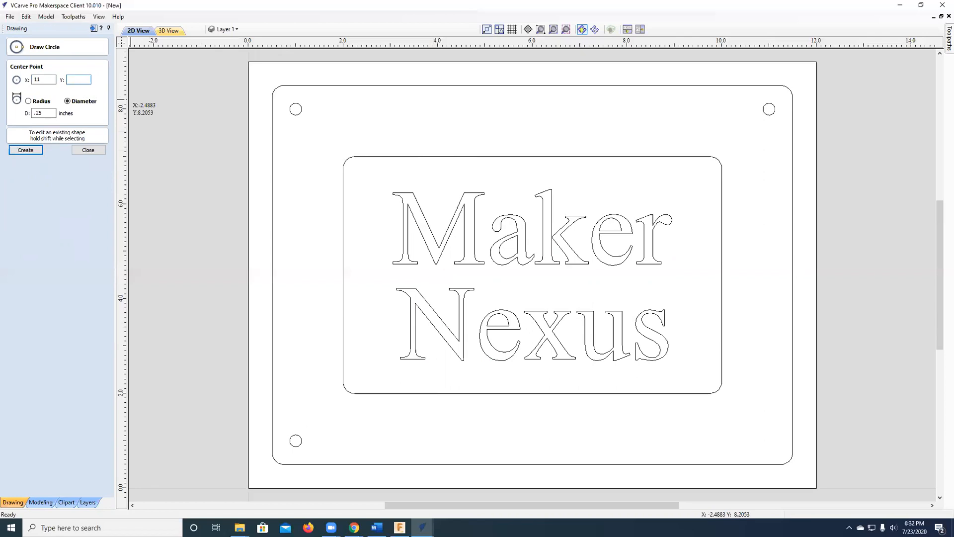
pyautogui.write('1')
pyautogui.click(23, 151)
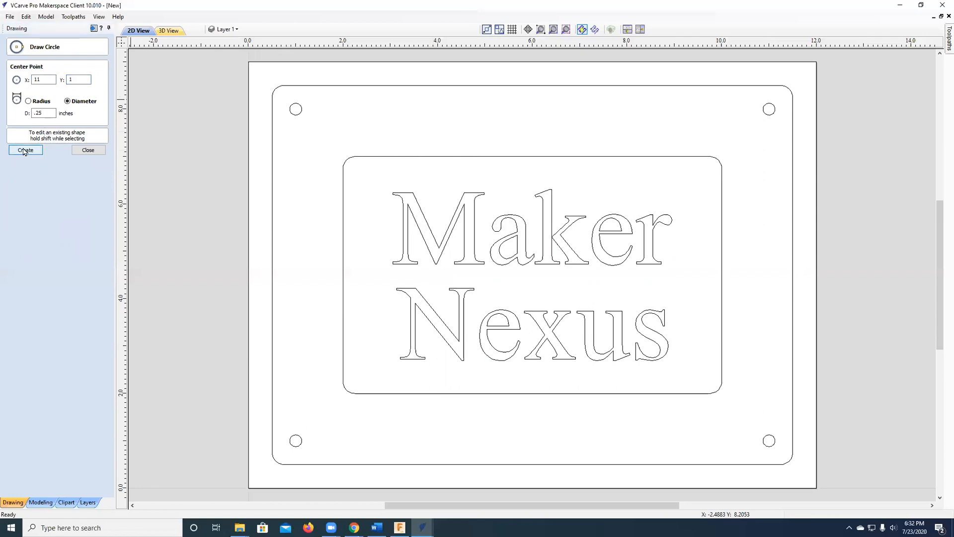
pyautogui.click(88, 150)
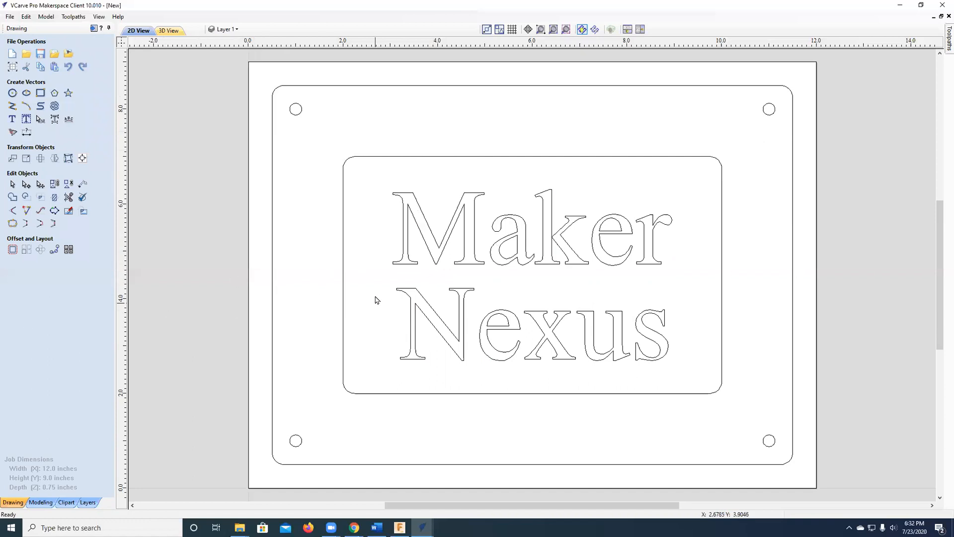
# - Show the toolpath operations alongside the drawing tools and keep both pinned open
pyautogui.click(94, 32)
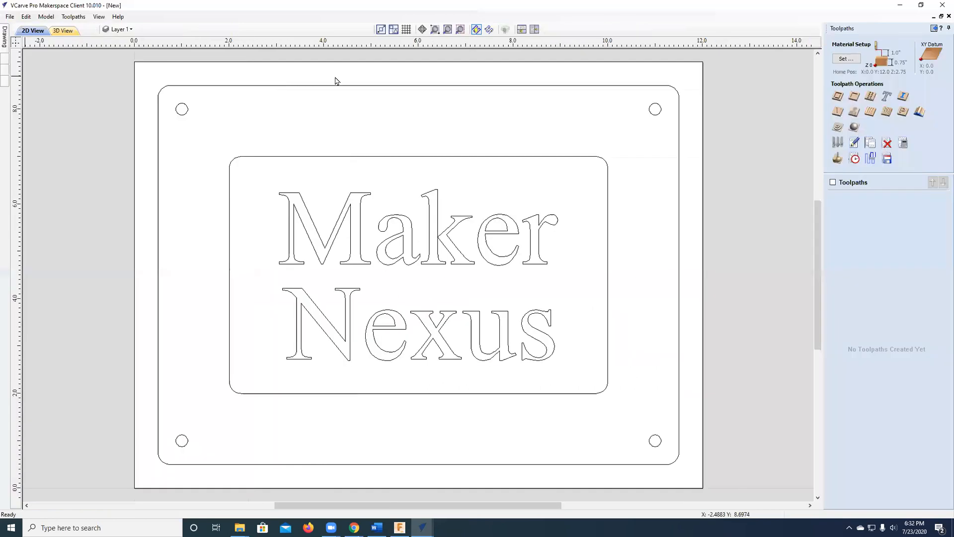
pyautogui.click(935, 28)
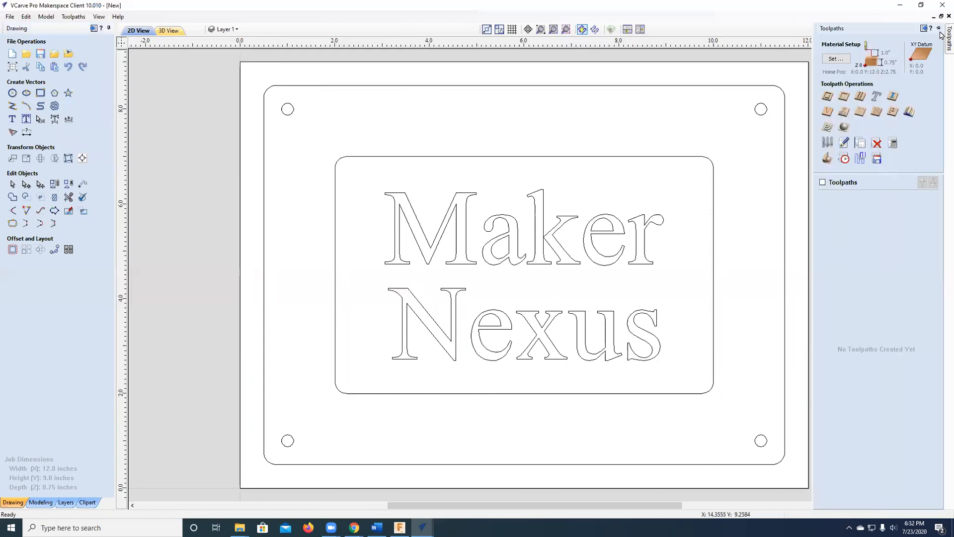
pyautogui.click(938, 28)
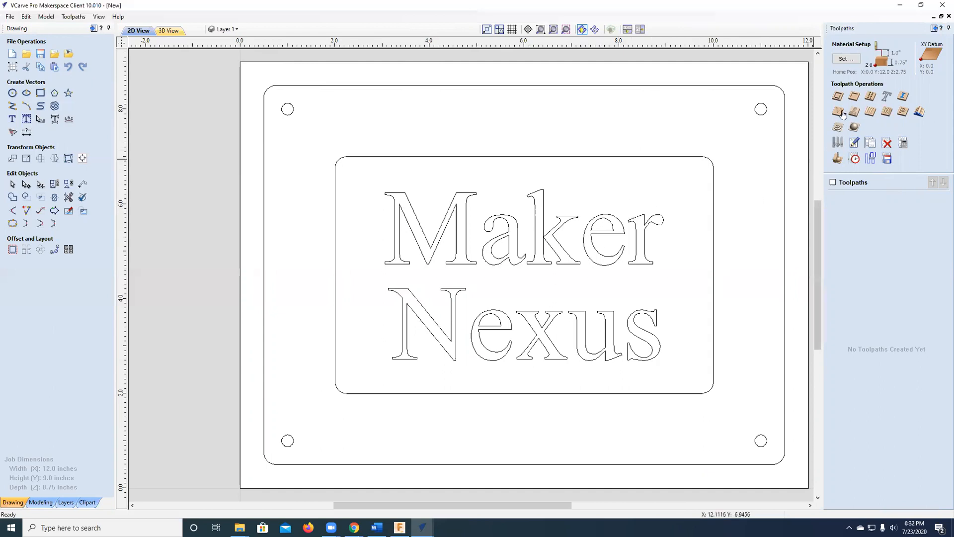
# - Start a pocket toolpath for the inner rounded rectangle with start depth 0.0 and cut depth 0.25 inches
pyautogui.click(855, 98)
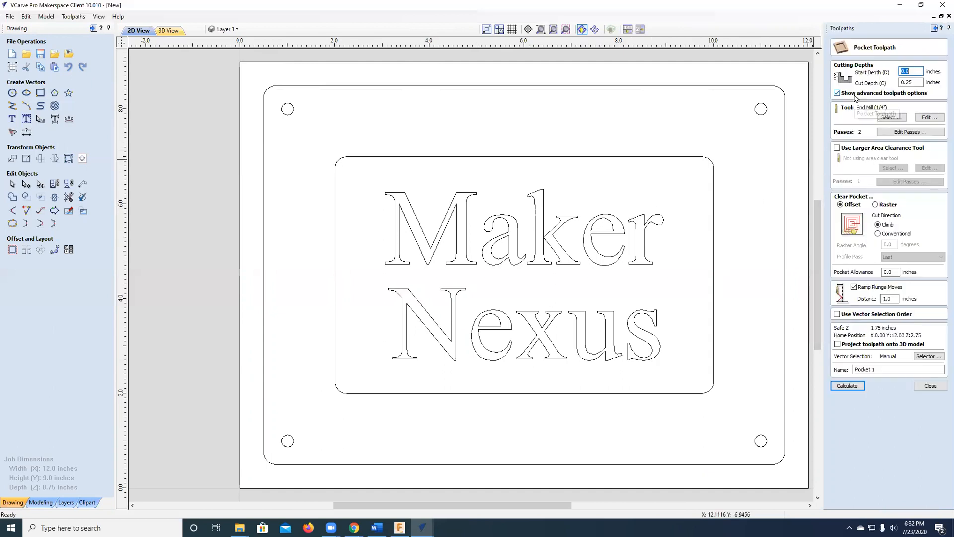
pyautogui.click(692, 158)
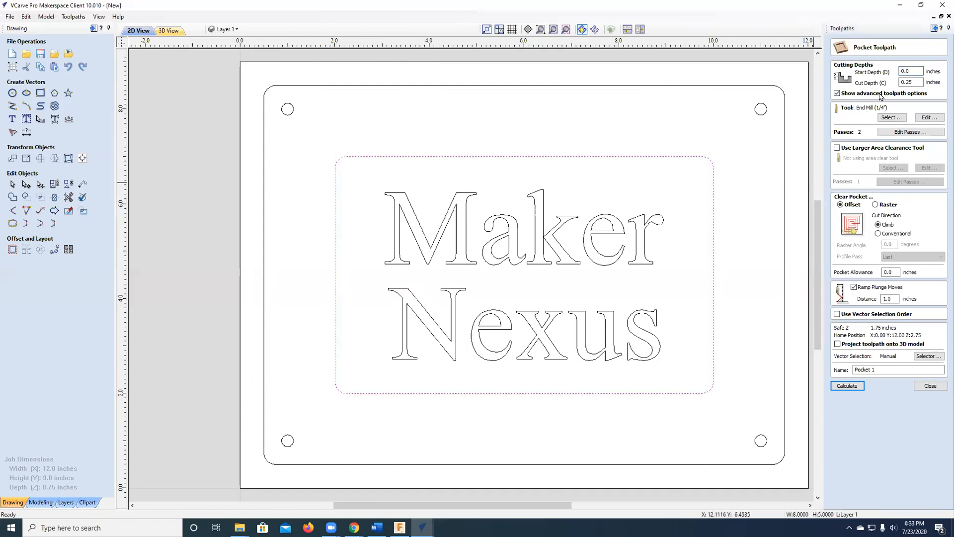
pyautogui.click(917, 69)
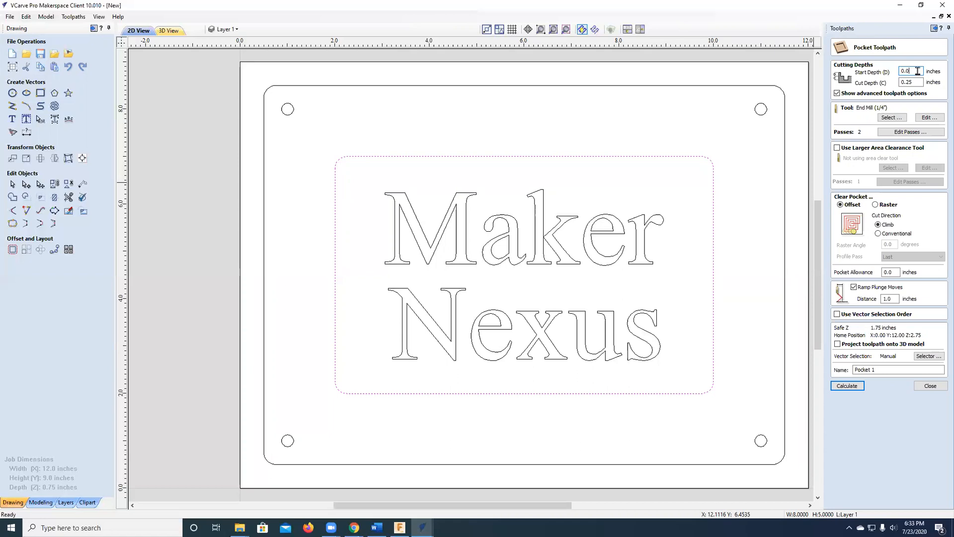
pyautogui.click(915, 84)
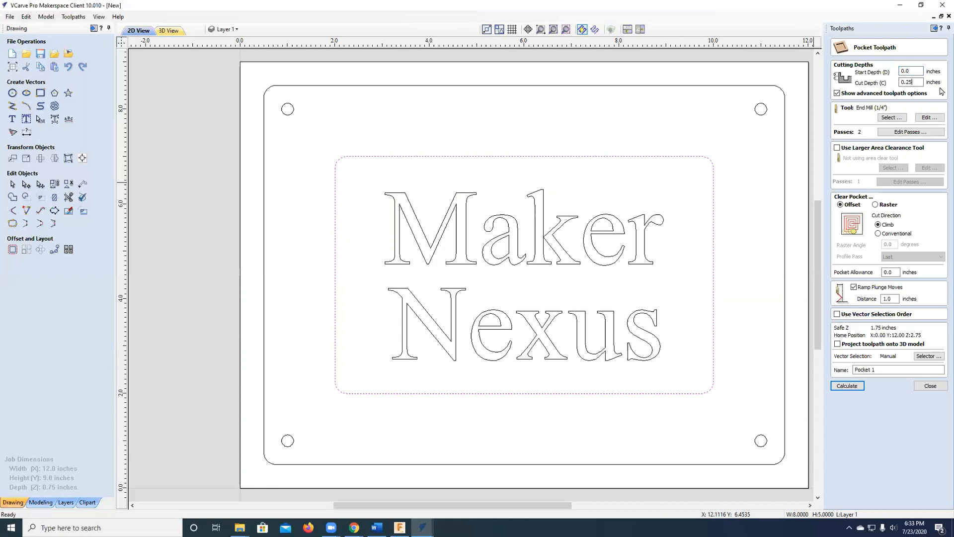
# - Review the cutting parameters, feeds and speeds of the 1/4" end mill and choose it as the pocket tool
pyautogui.click(892, 118)
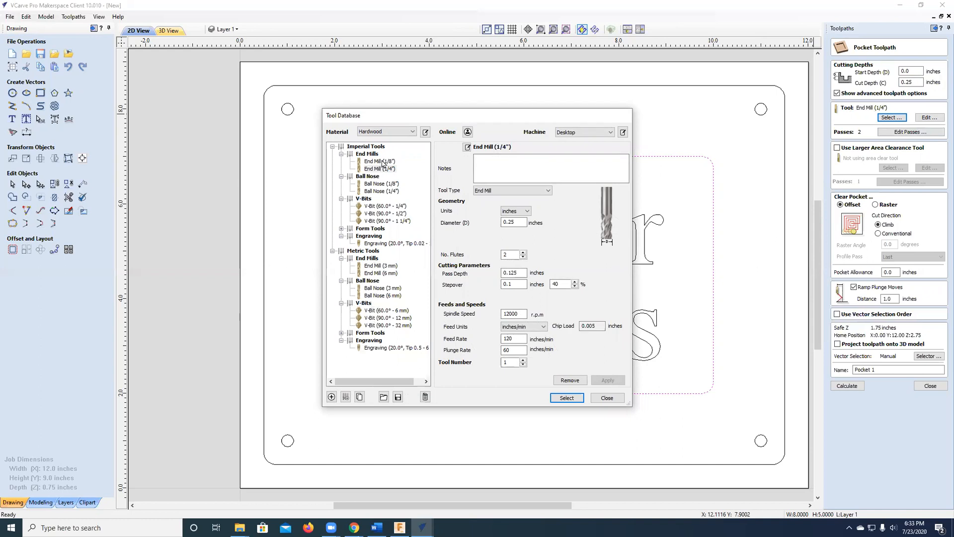
pyautogui.click(380, 170)
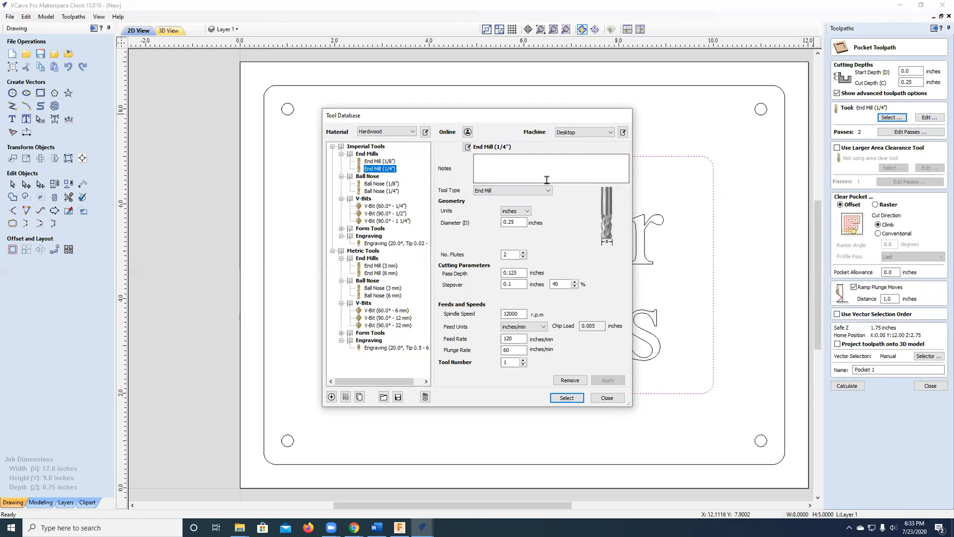
pyautogui.click(525, 169)
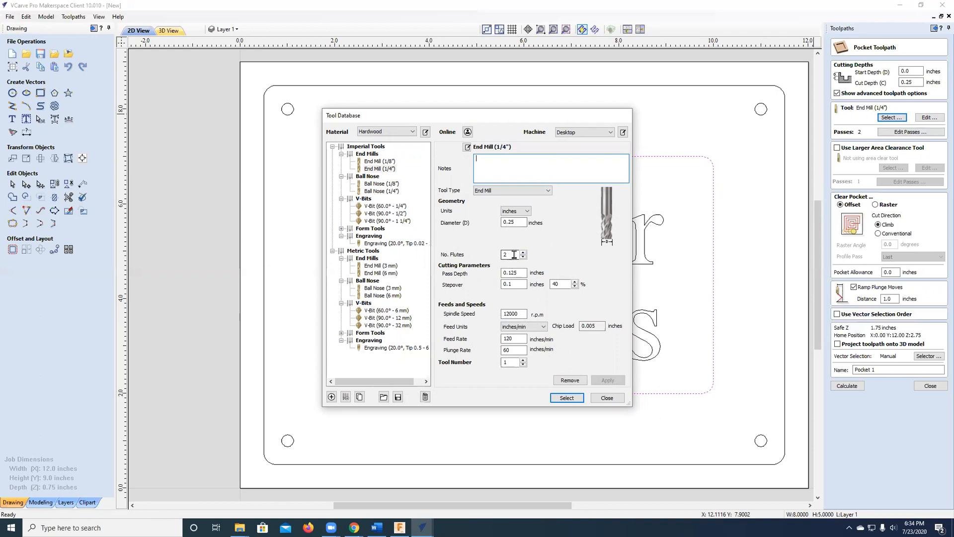
pyautogui.click(523, 273)
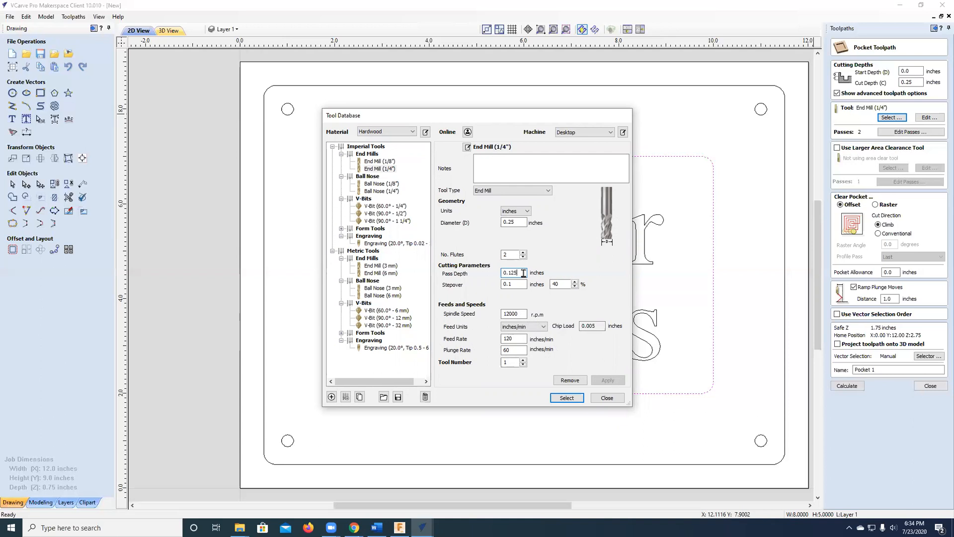
pyautogui.click(524, 284)
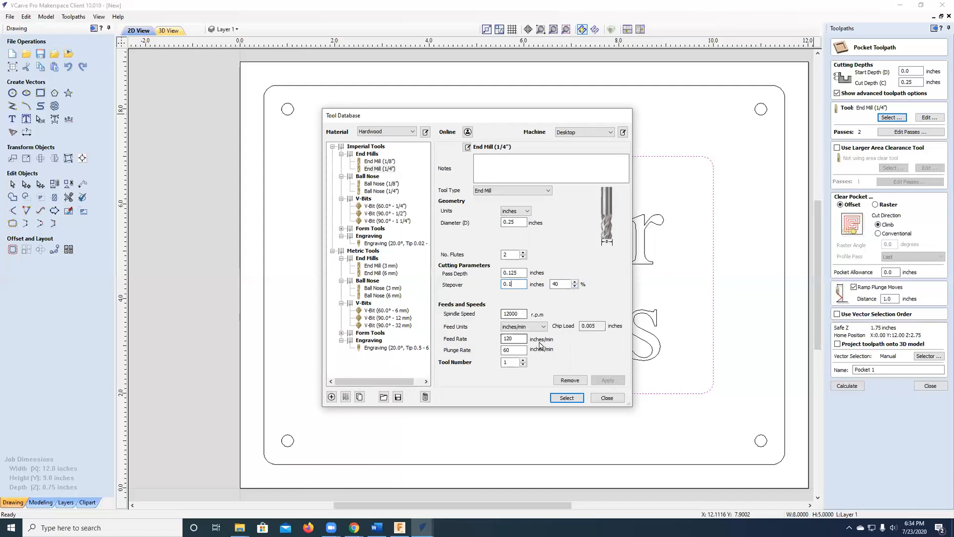
pyautogui.click(513, 313)
pyautogui.click(524, 337)
pyautogui.click(514, 350)
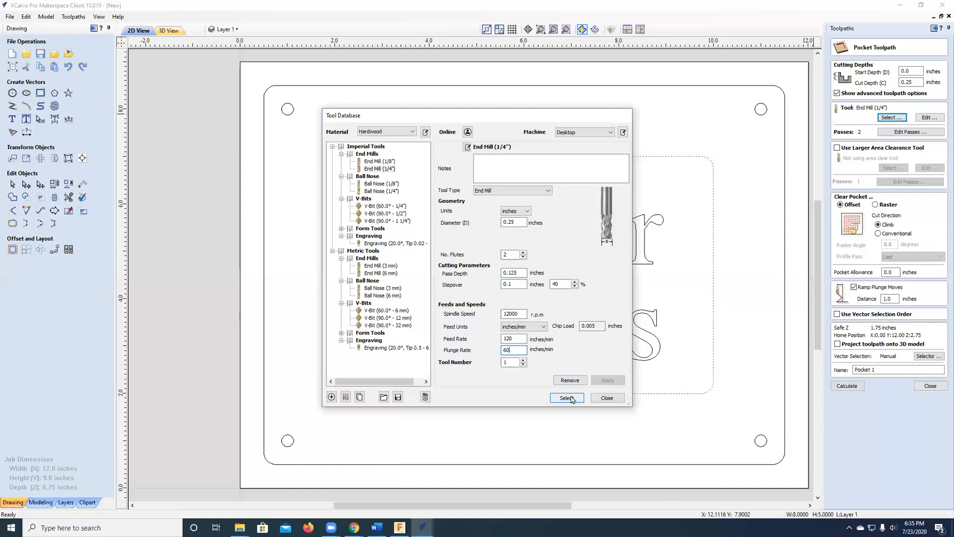
pyautogui.click(567, 398)
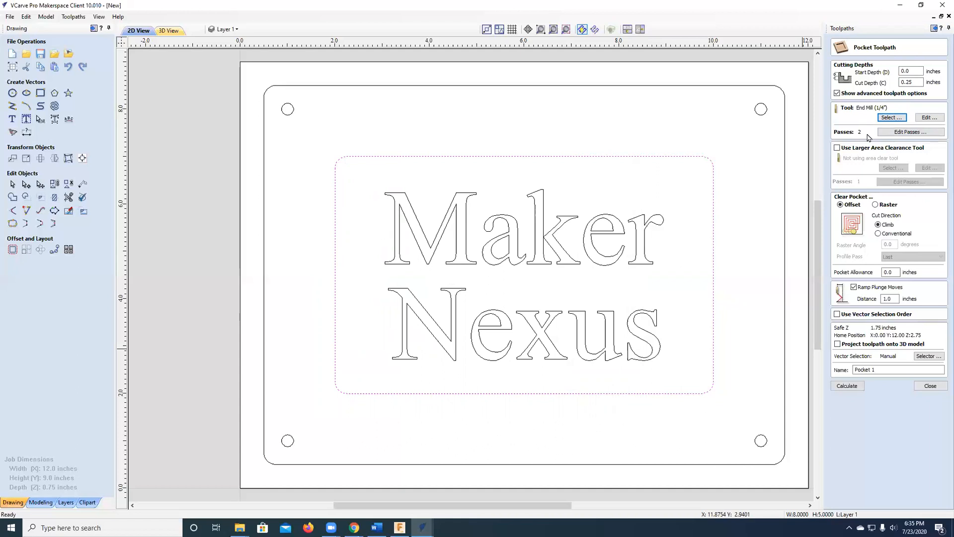
# - Try Raster clearing and disabled ramp plunge moves for the pocket, and restore Offset clearing with ramping
pyautogui.click(876, 206)
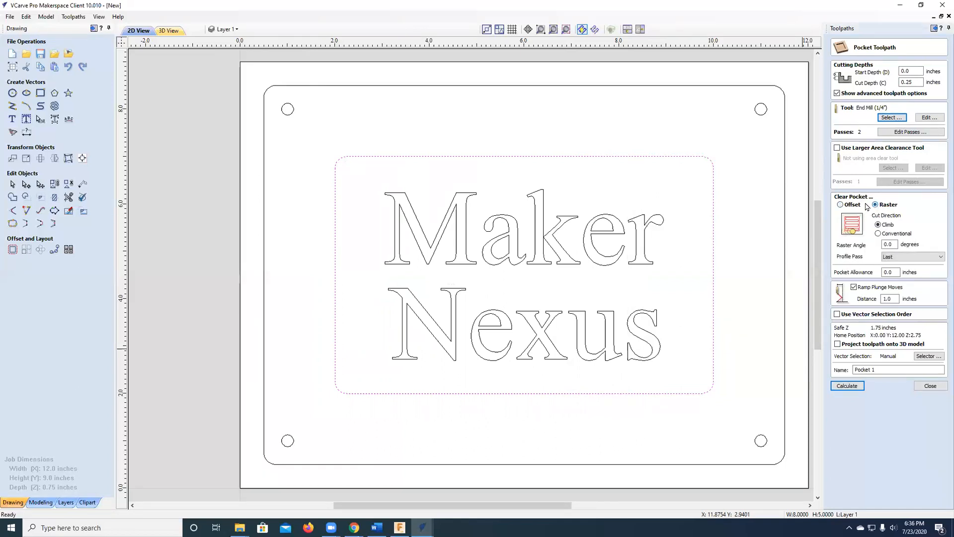
pyautogui.click(851, 206)
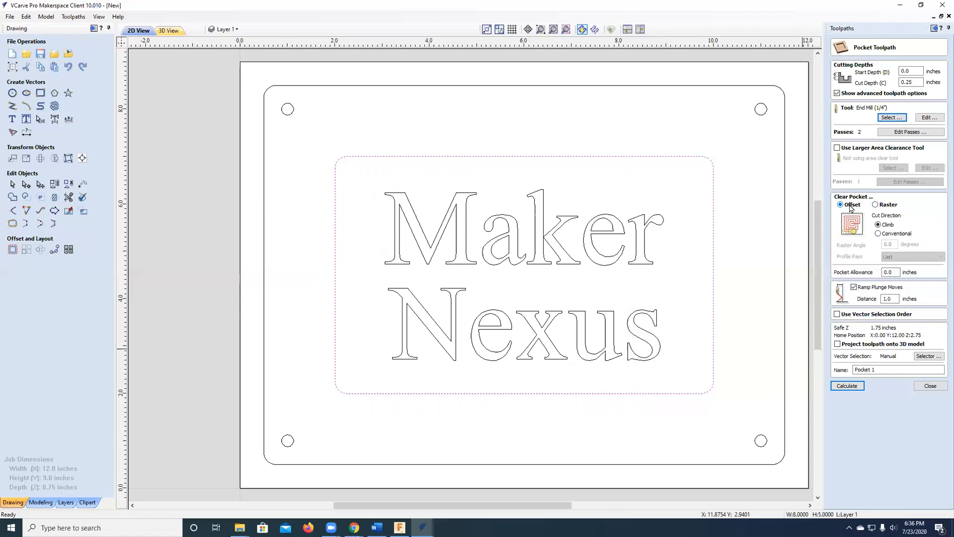
pyautogui.click(875, 205)
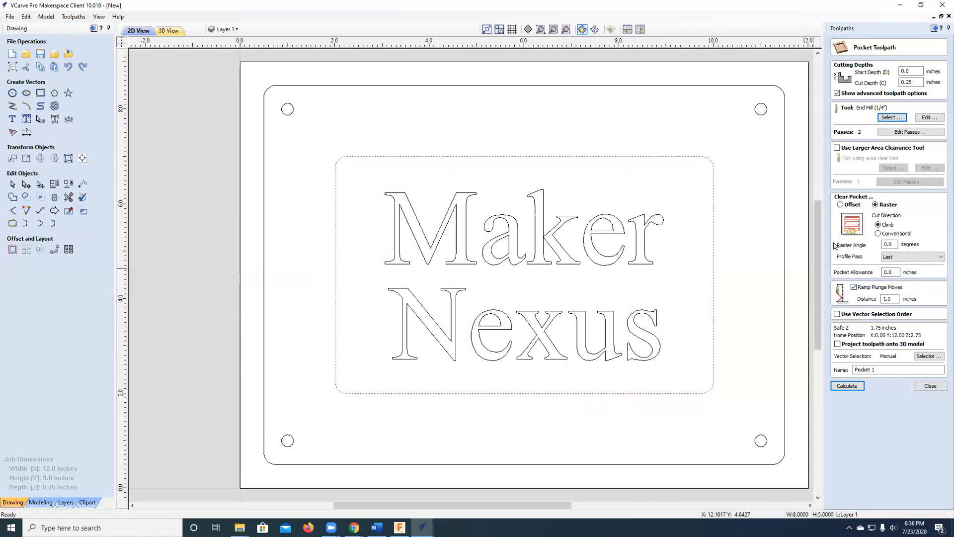
pyautogui.click(840, 205)
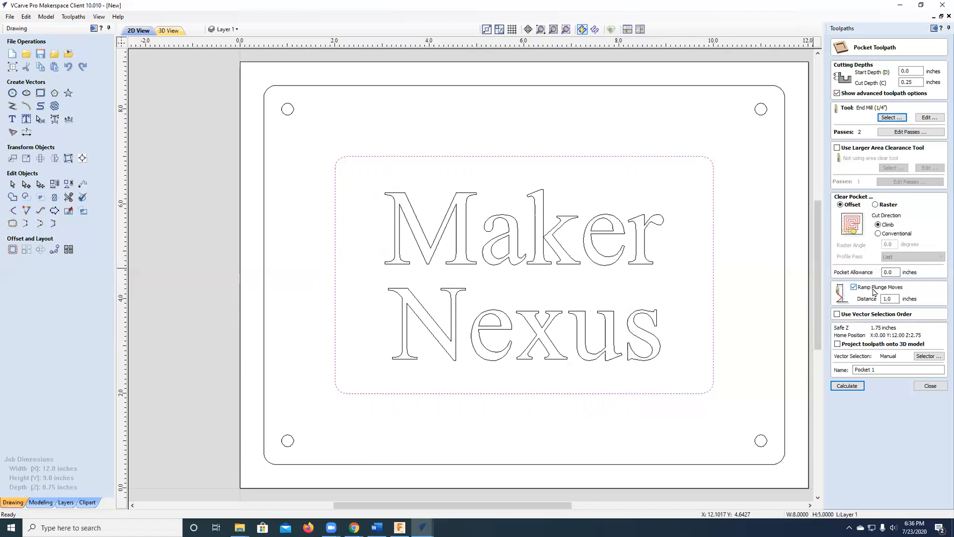
pyautogui.click(854, 288)
pyautogui.click(854, 288)
# - Keep the toolpath name Pocket 1 and calculate the pocket toolpath
pyautogui.click(888, 369)
pyautogui.doubleClick(888, 368)
pyautogui.moveTo(888, 369); pyautogui.dragTo(856, 369)
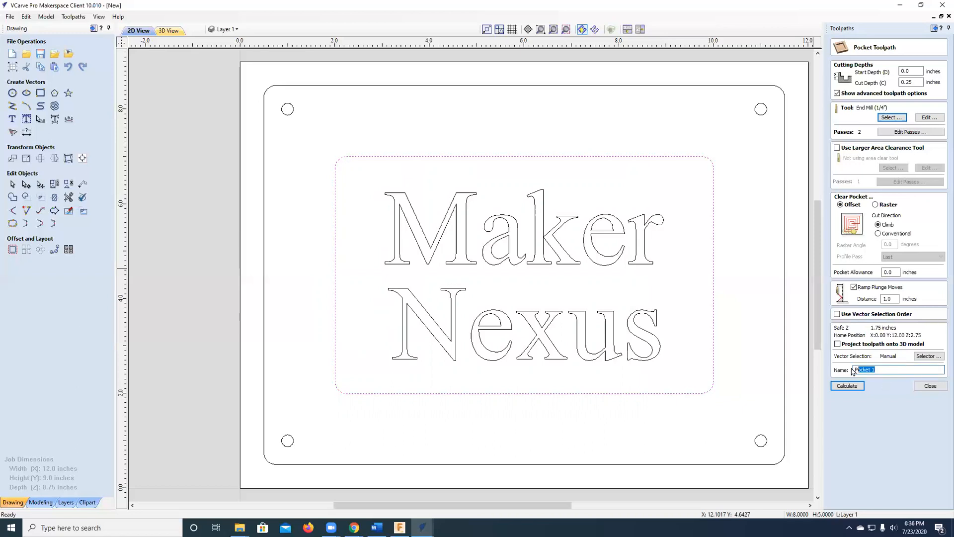
pyautogui.click(894, 369)
pyautogui.click(848, 386)
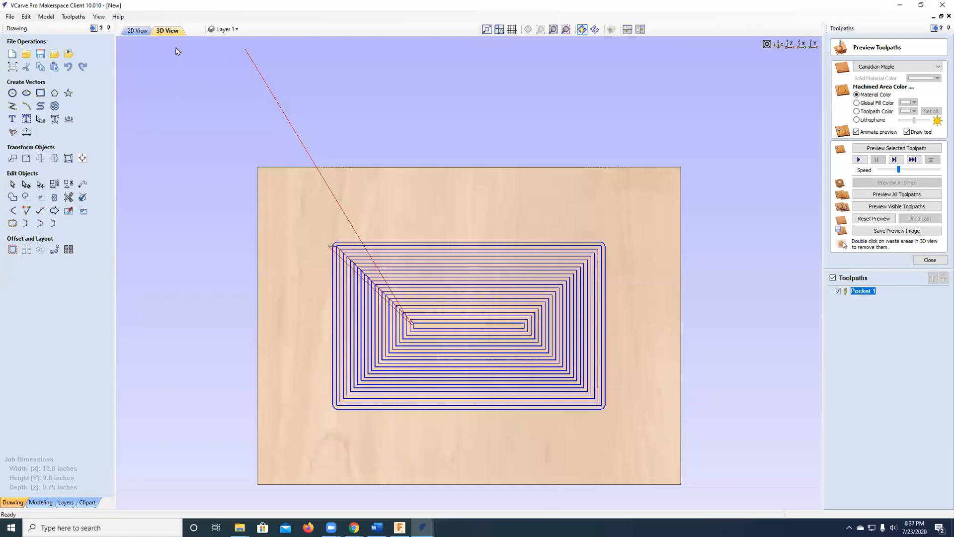
# - Inspect the pocket toolpath in the 2D and 3D views, and play its machining simulation at a faster speed
pyautogui.click(145, 31)
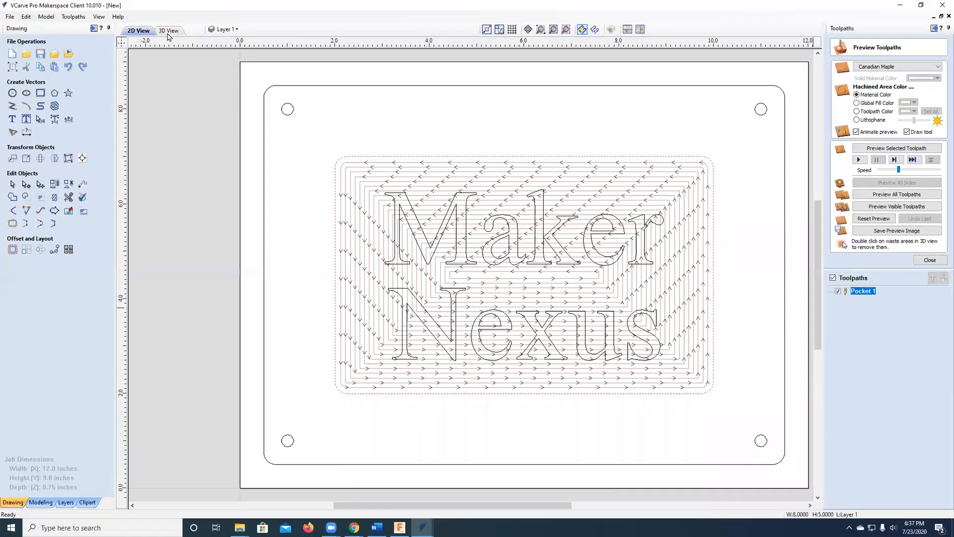
pyautogui.click(168, 30)
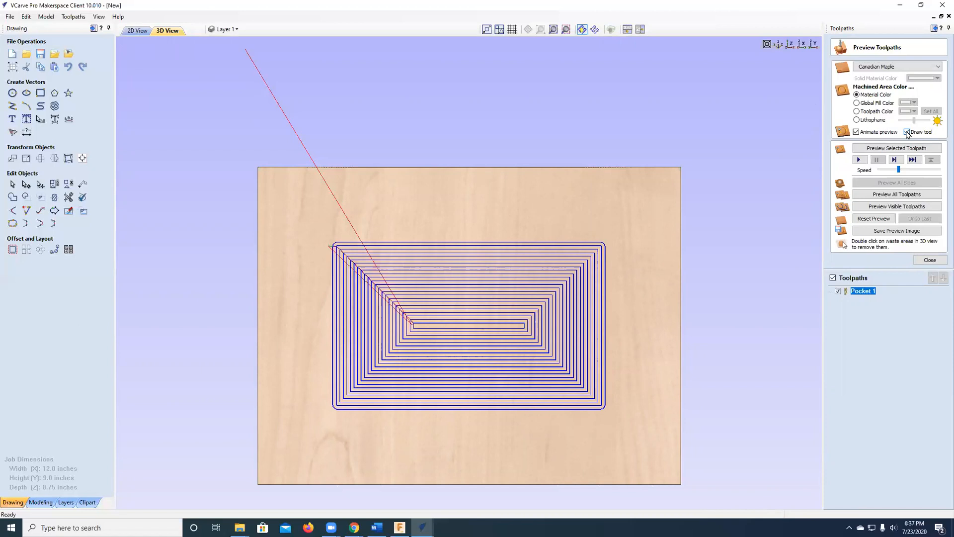
pyautogui.click(859, 160)
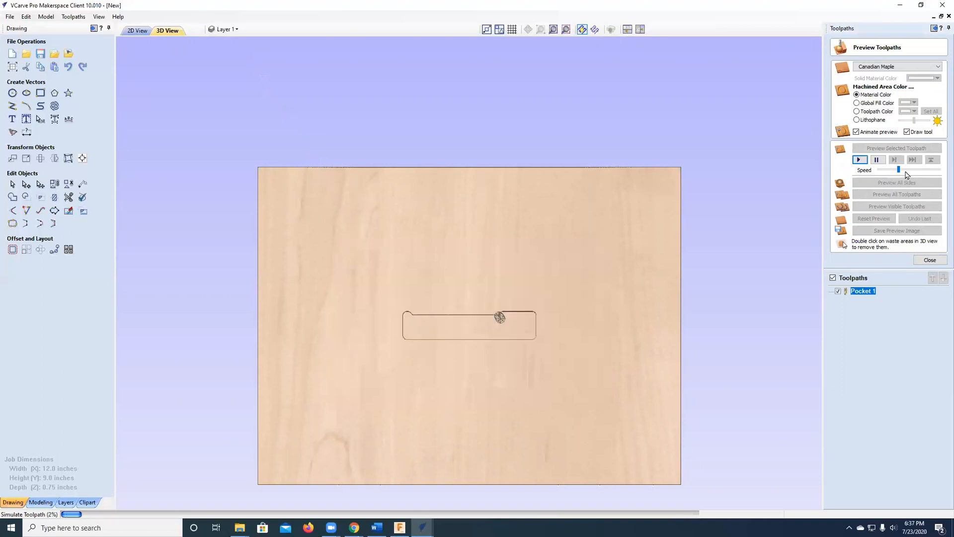
pyautogui.click(920, 170)
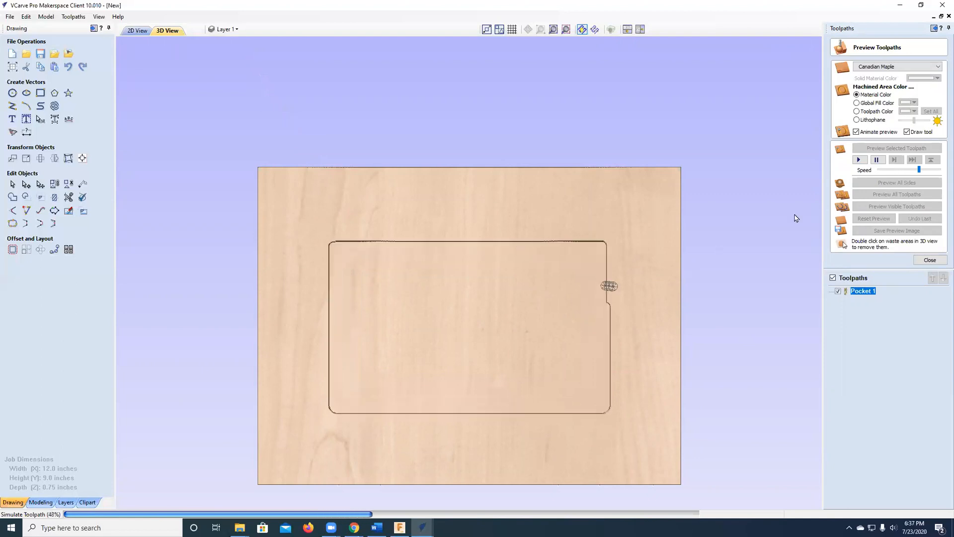
pyautogui.moveTo(919, 170); pyautogui.dragTo(927, 170)
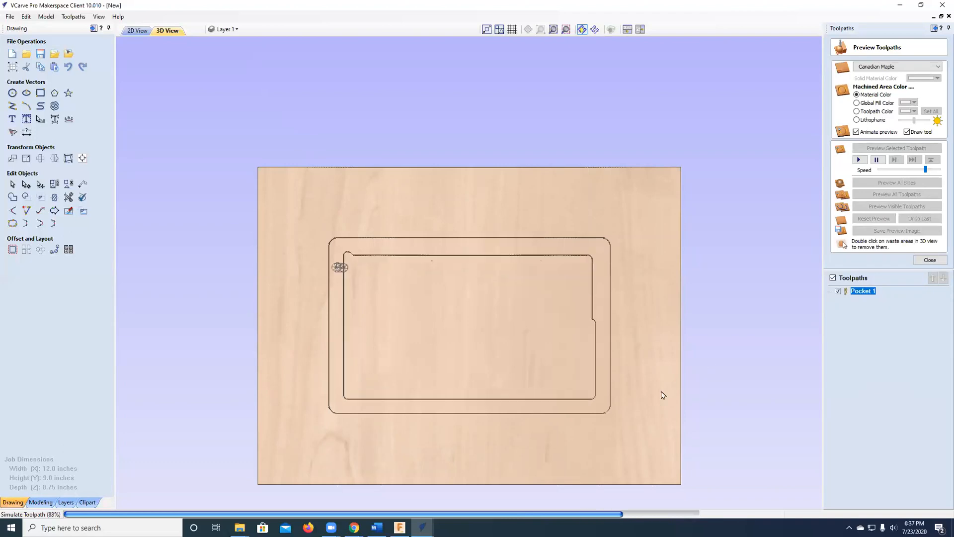
pyautogui.moveTo(611, 337); pyautogui.dragTo(640, 325)
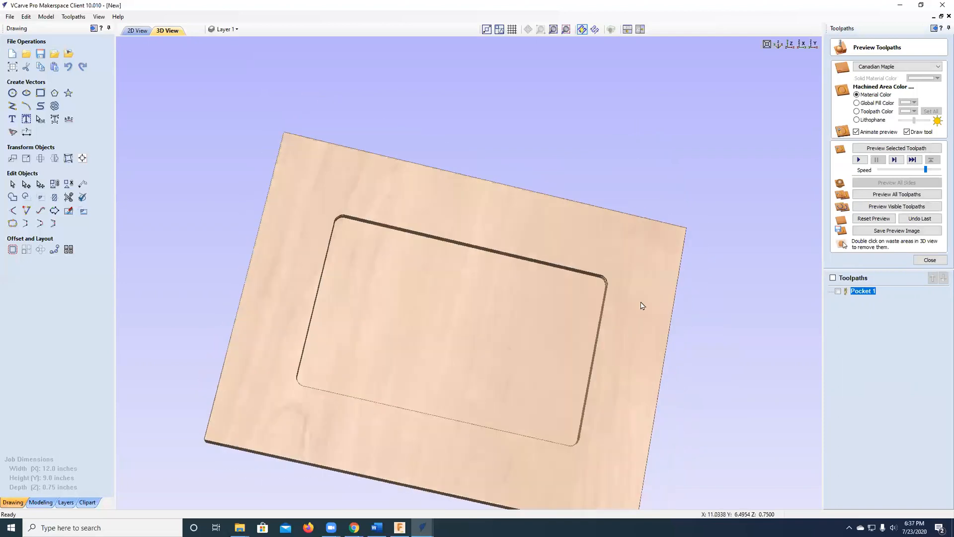
pyautogui.click(930, 259)
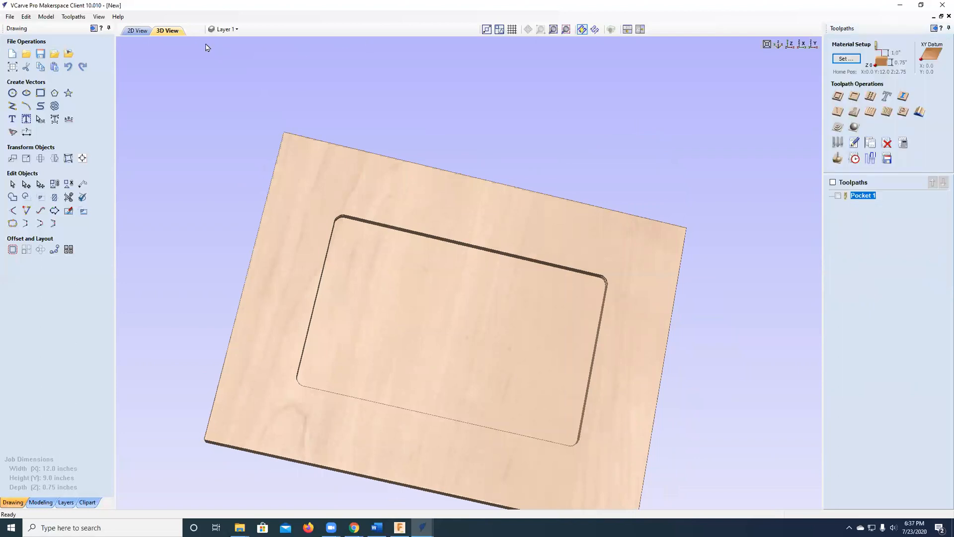
# - Start a V-Carve / Engraving toolpath for the "Maker" and "Nexus" texts using the V-Bit (90.0° - 1/2")
pyautogui.click(135, 31)
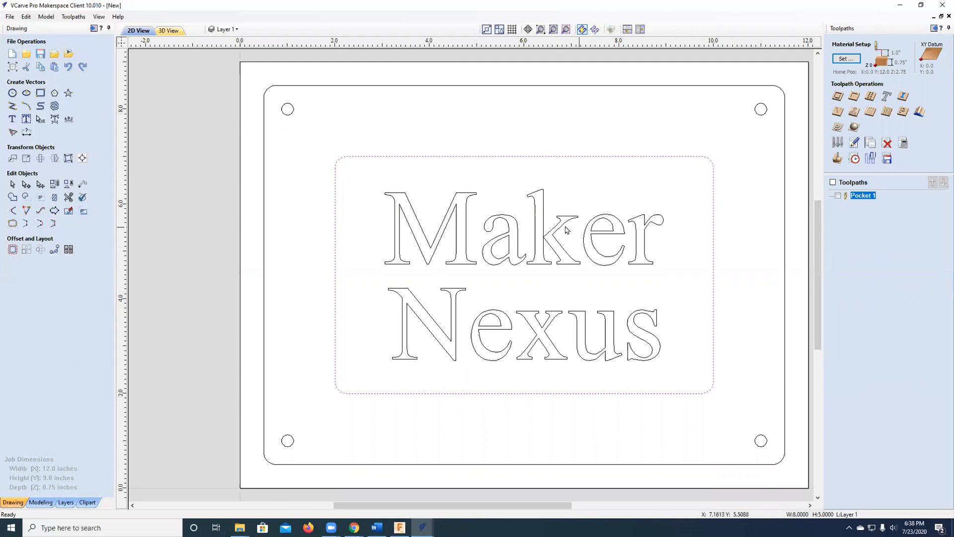
pyautogui.click(545, 240)
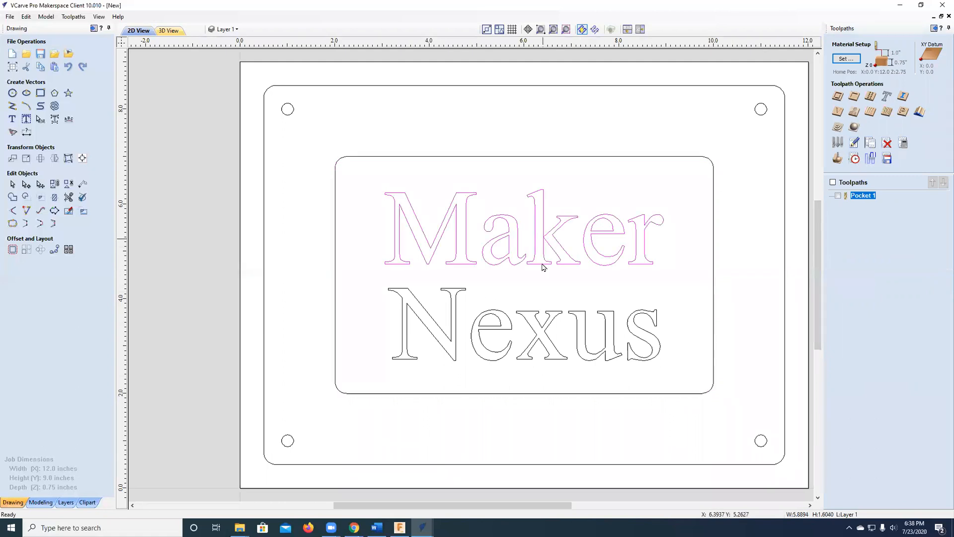
pyautogui.keyDown('shift'); pyautogui.click(551, 327); pyautogui.keyUp('shift')
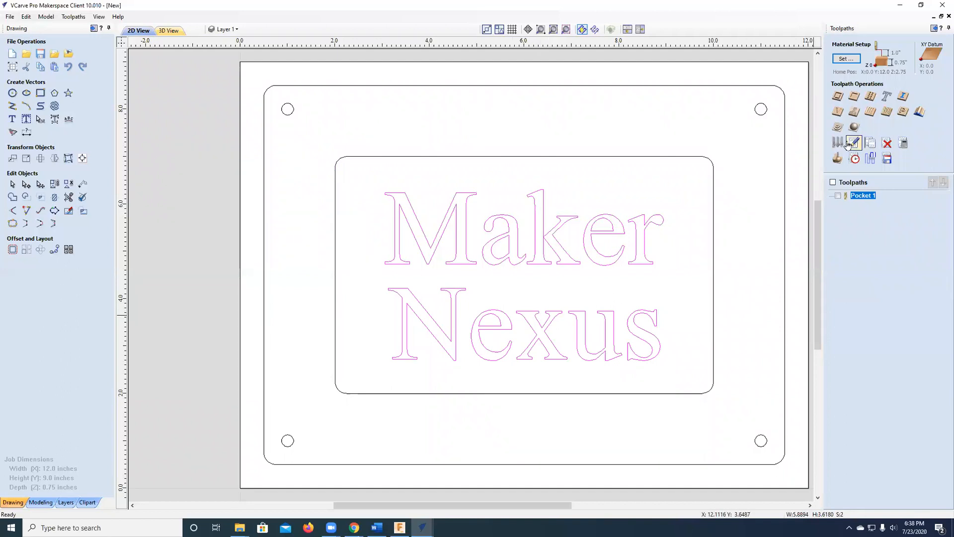
pyautogui.click(838, 112)
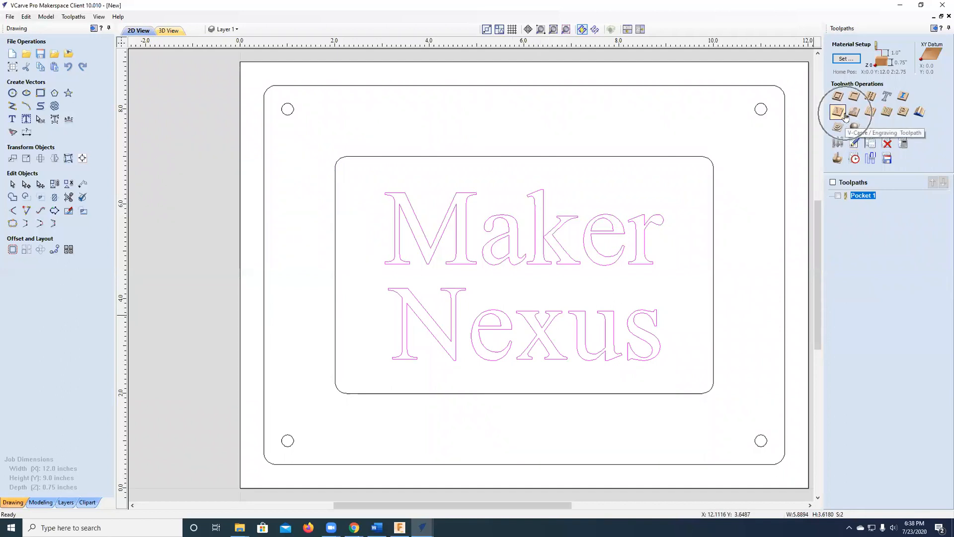
pyautogui.click(838, 113)
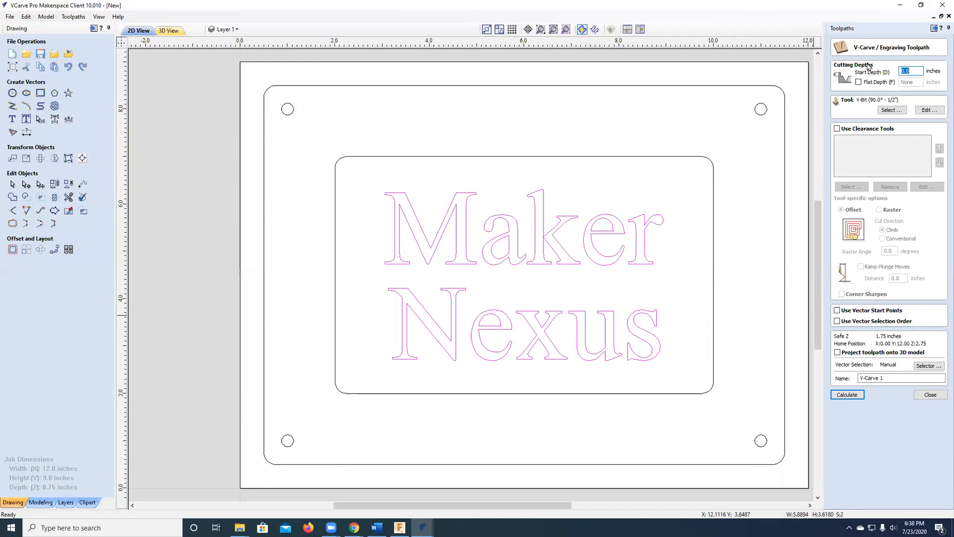
pyautogui.click(891, 110)
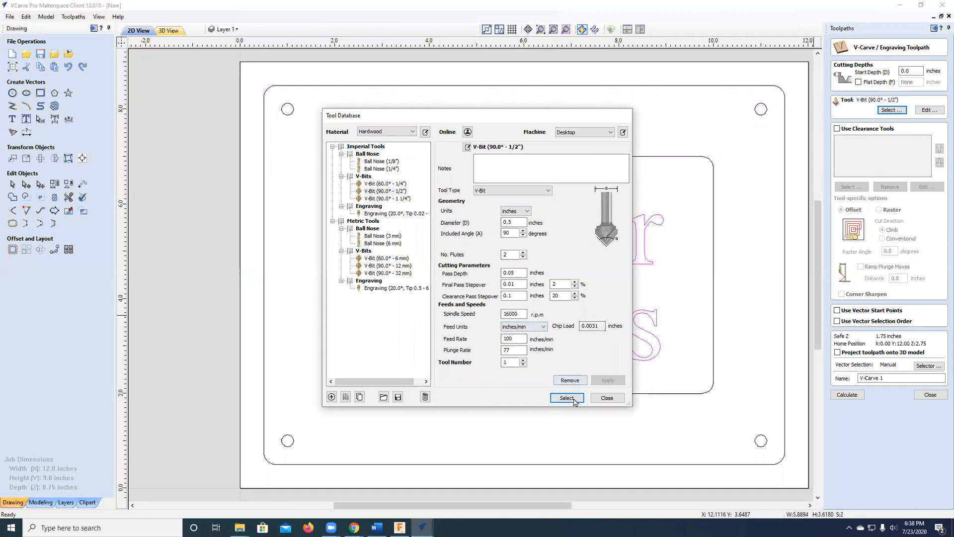
pyautogui.click(571, 398)
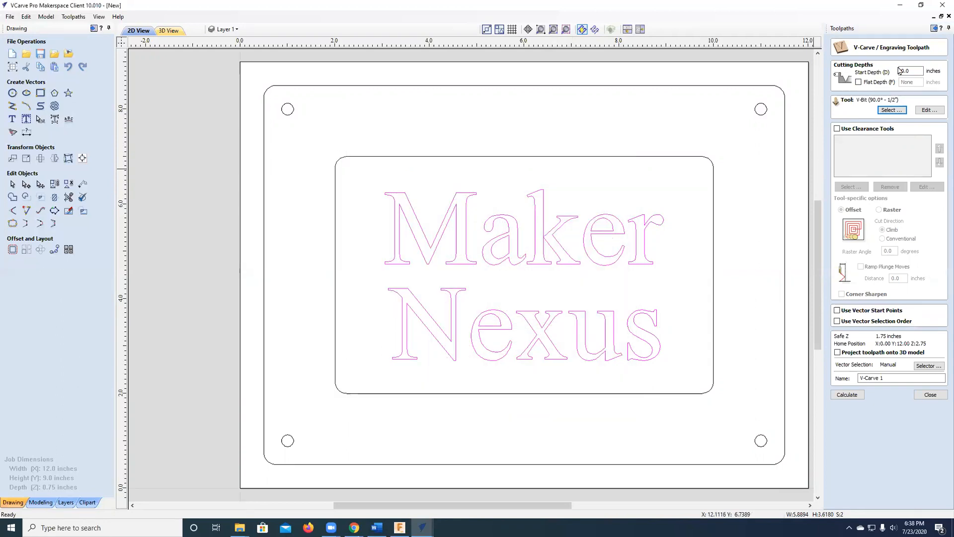
# - Calculate the V-carve toolpath with a start depth of 0.25 inches and preview its machining on the material
pyautogui.click(922, 71)
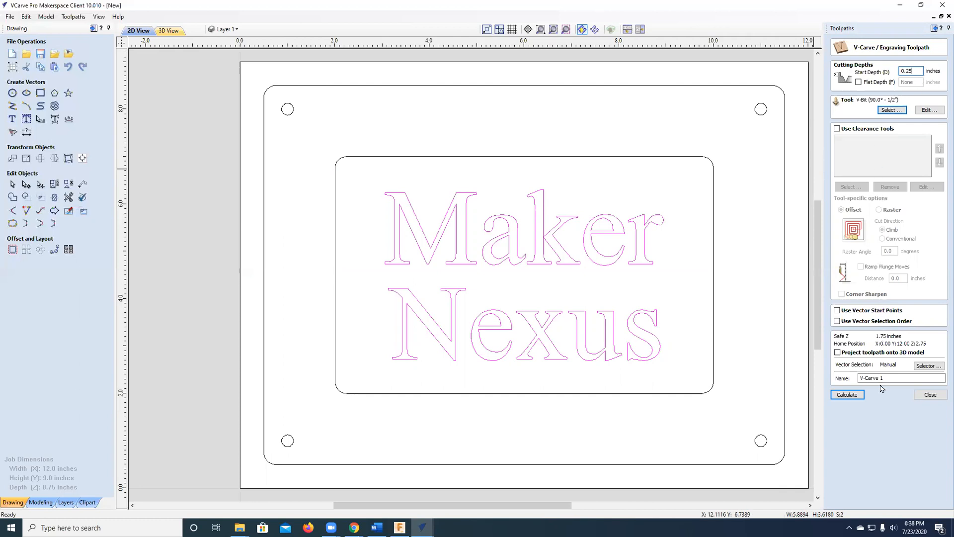
pyautogui.click(848, 394)
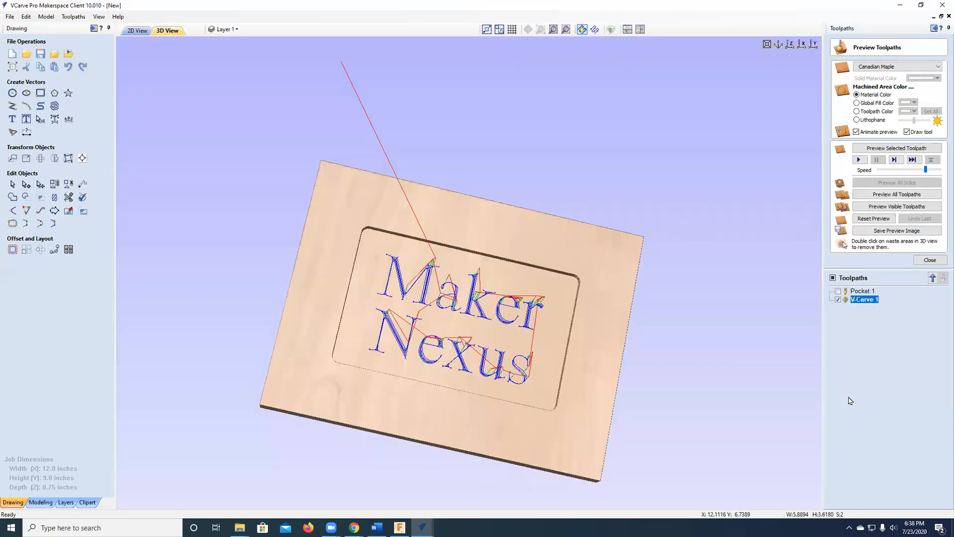
pyautogui.click(886, 206)
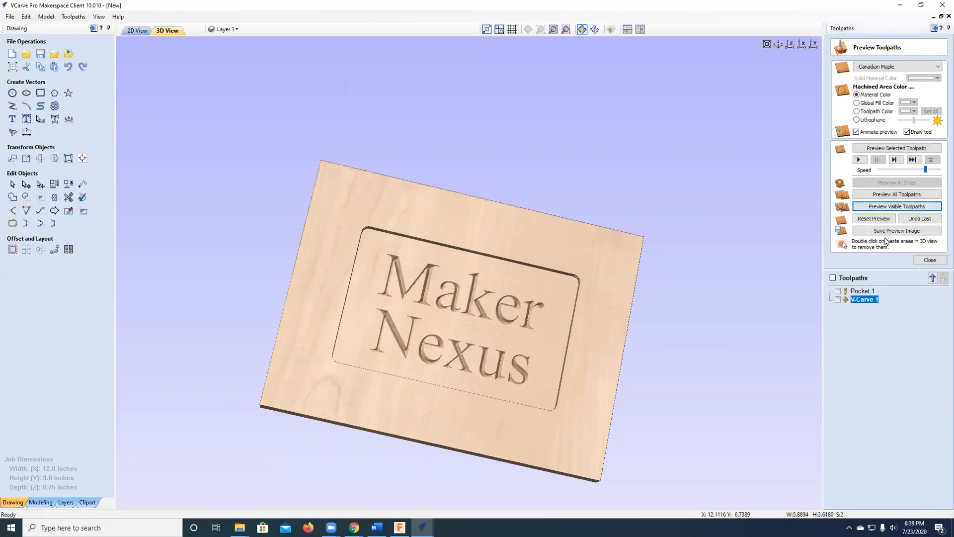
pyautogui.click(929, 260)
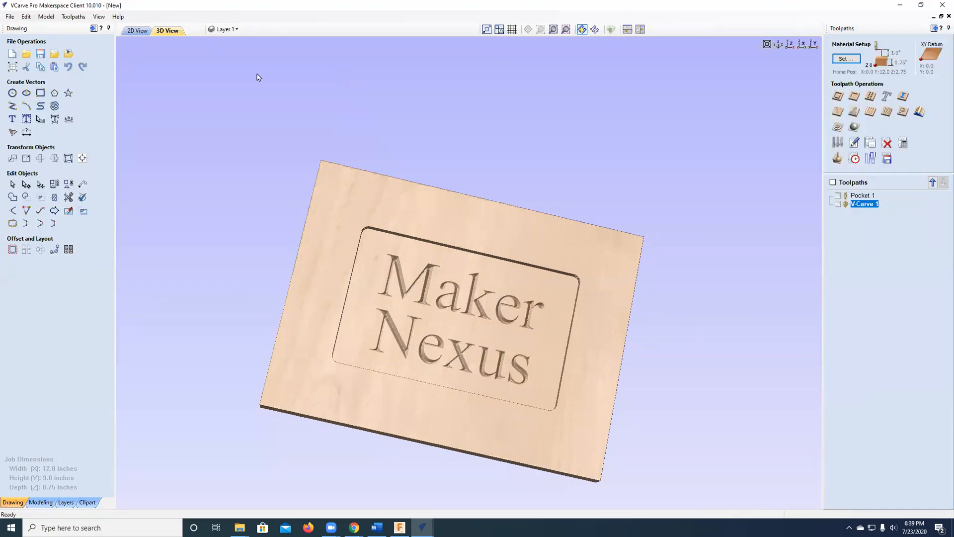
# - Start a drilling toolpath for the four corner circles using the End Mill (1/4")
pyautogui.click(137, 31)
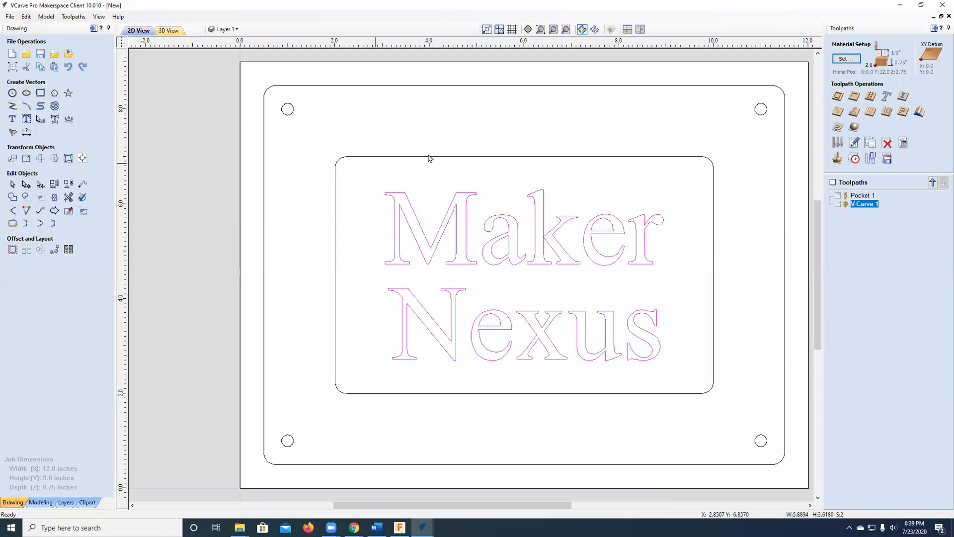
pyautogui.click(287, 115)
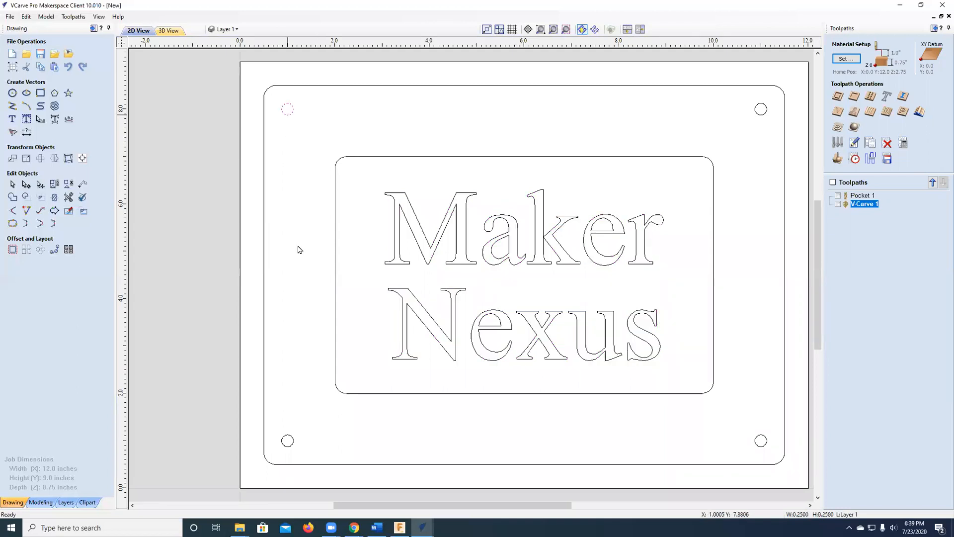
pyautogui.keyDown('shift'); pyautogui.click(291, 440); pyautogui.keyUp('shift')
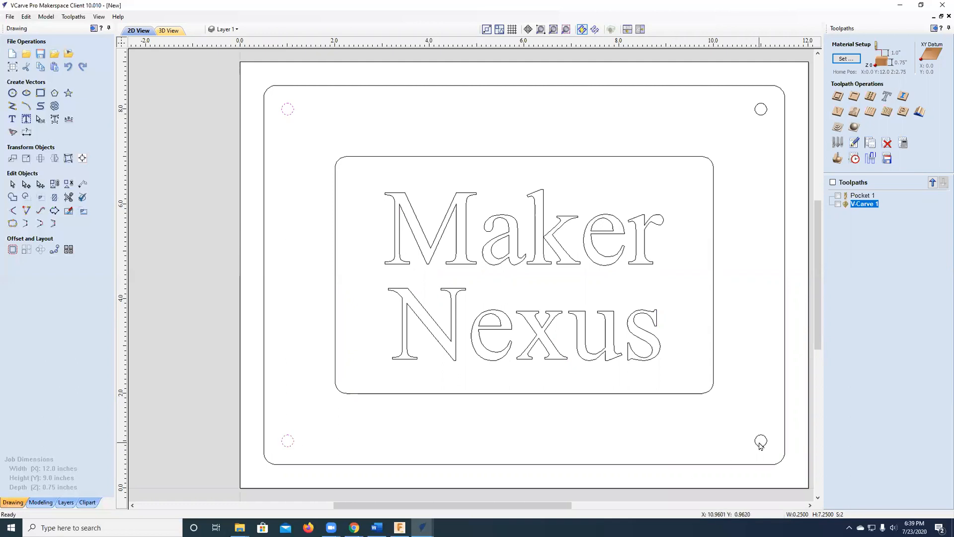
pyautogui.keyDown('shift'); pyautogui.click(757, 111); pyautogui.keyUp('shift')
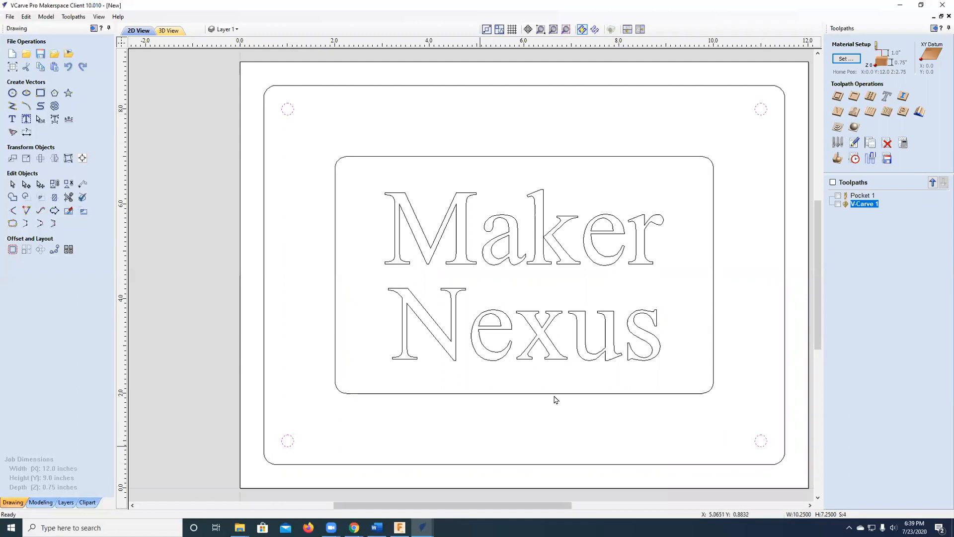
pyautogui.click(870, 98)
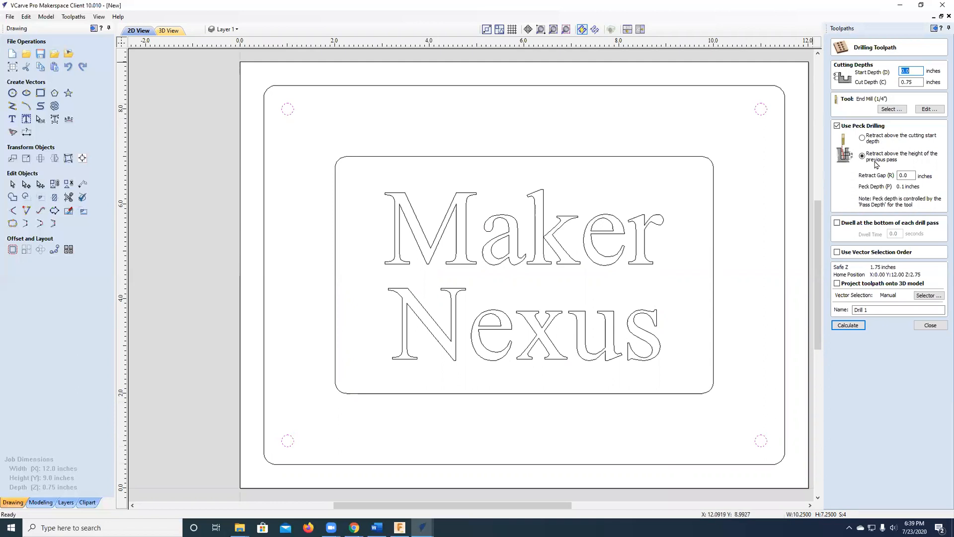
pyautogui.click(887, 110)
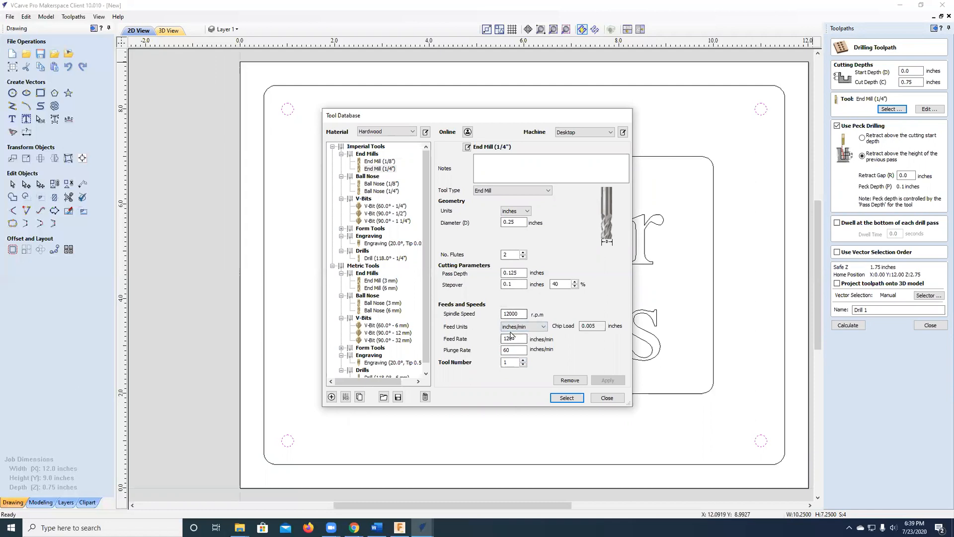
pyautogui.click(567, 397)
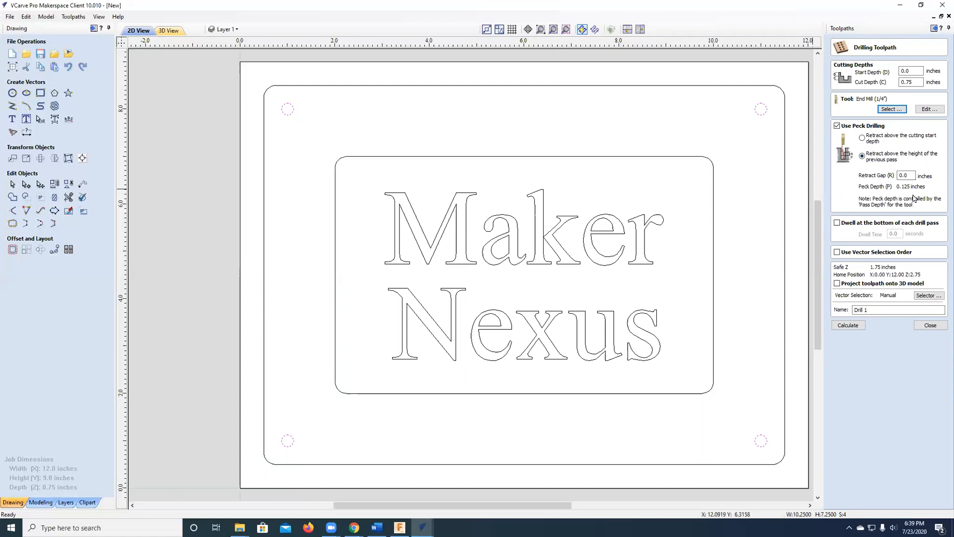
# - Calculate the Drill 1 toolpath with peck drilling enabled and preview the drilled corner holes on the material
pyautogui.click(847, 128)
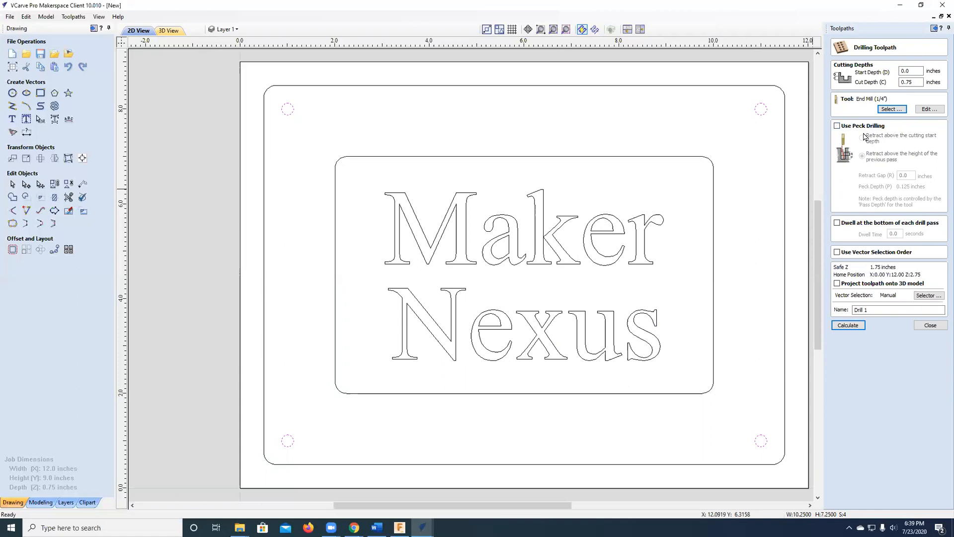
pyautogui.click(853, 127)
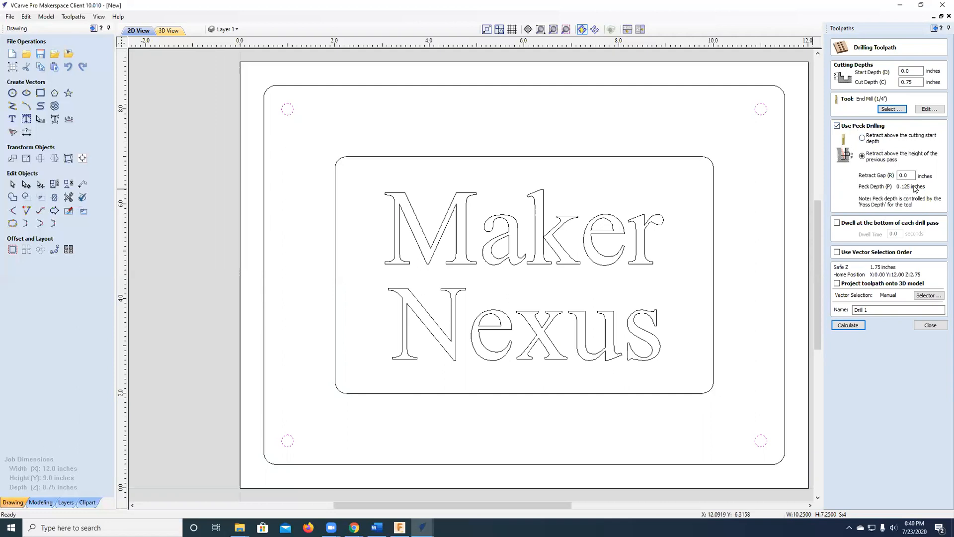
pyautogui.click(846, 326)
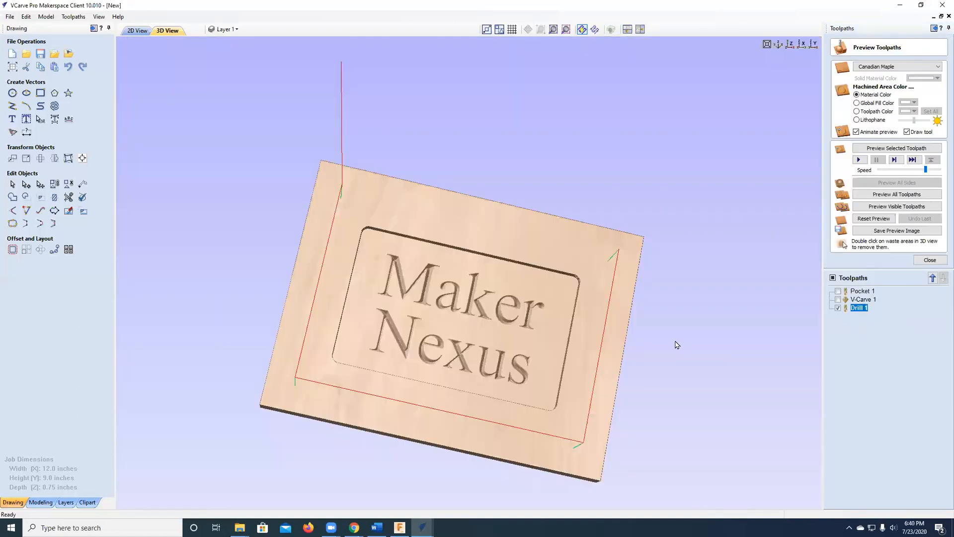
pyautogui.click(882, 208)
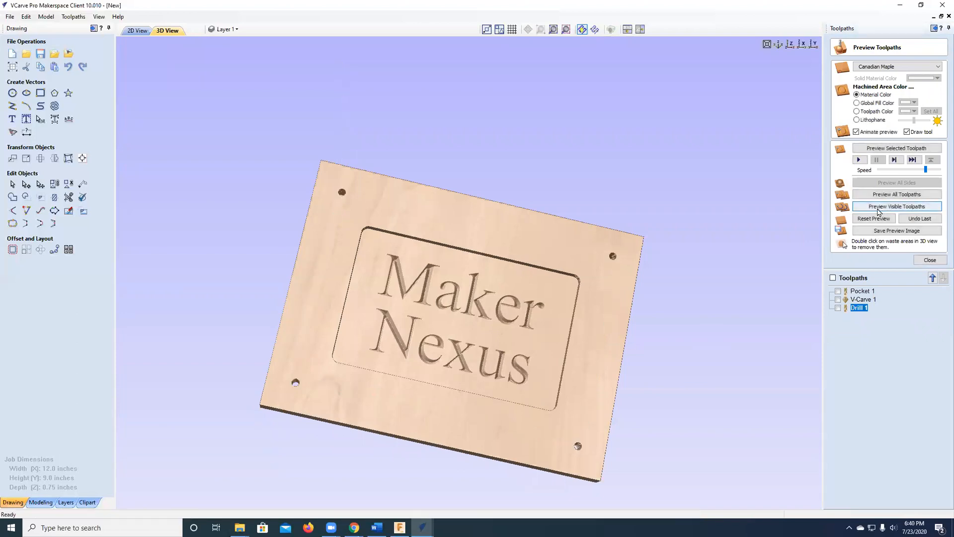
pyautogui.click(930, 260)
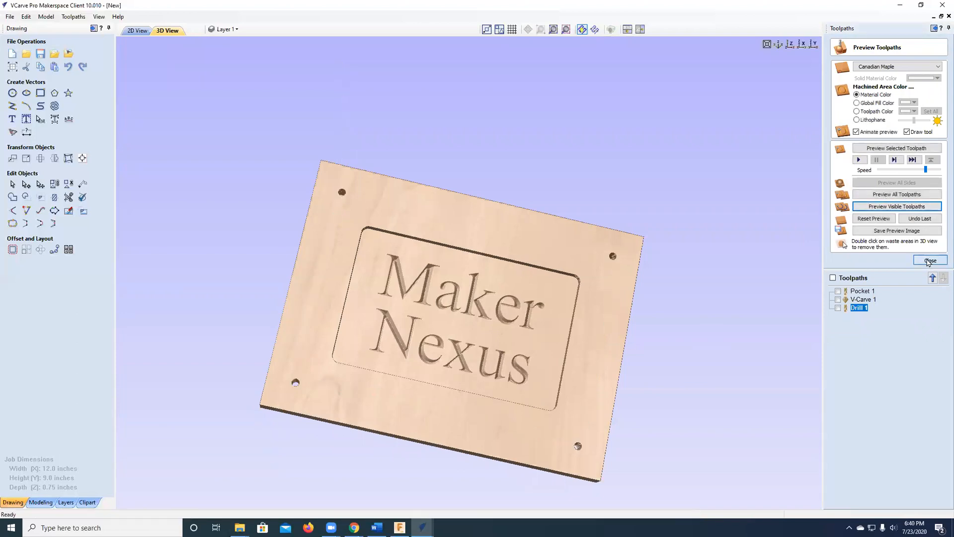
# - Start a 2D profile toolpath around the outside of the outer rounded frame, with start depth 0.0 and cut depth 0.75 inches
pyautogui.click(135, 30)
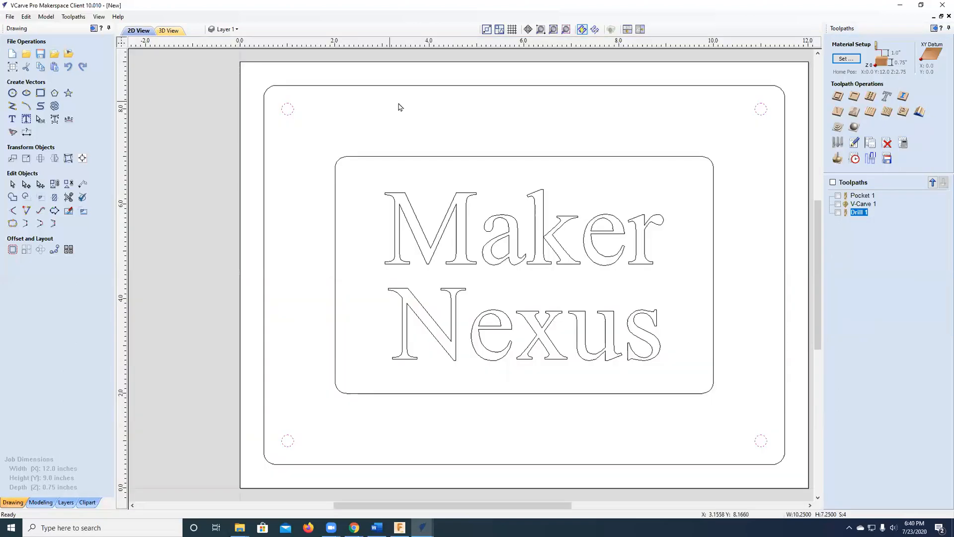
pyautogui.click(450, 89)
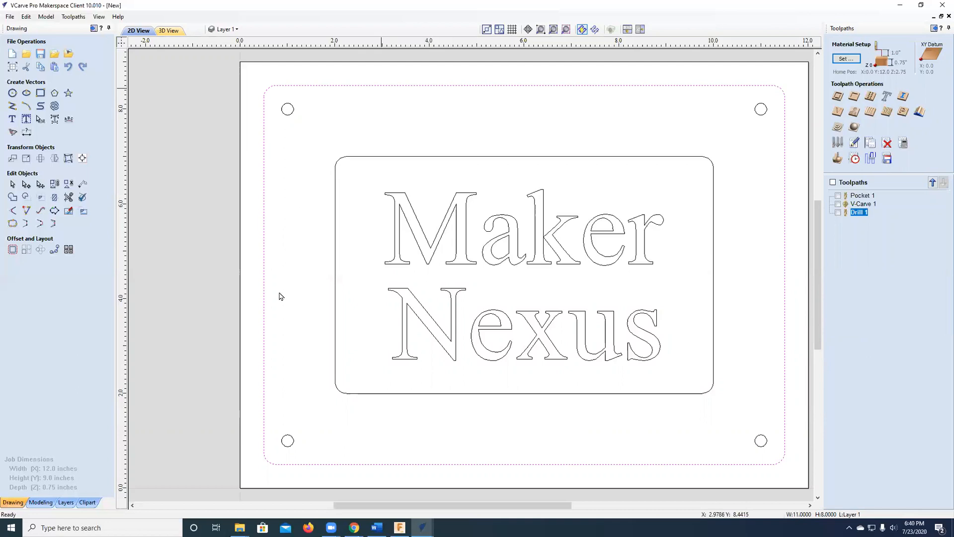
pyautogui.click(838, 98)
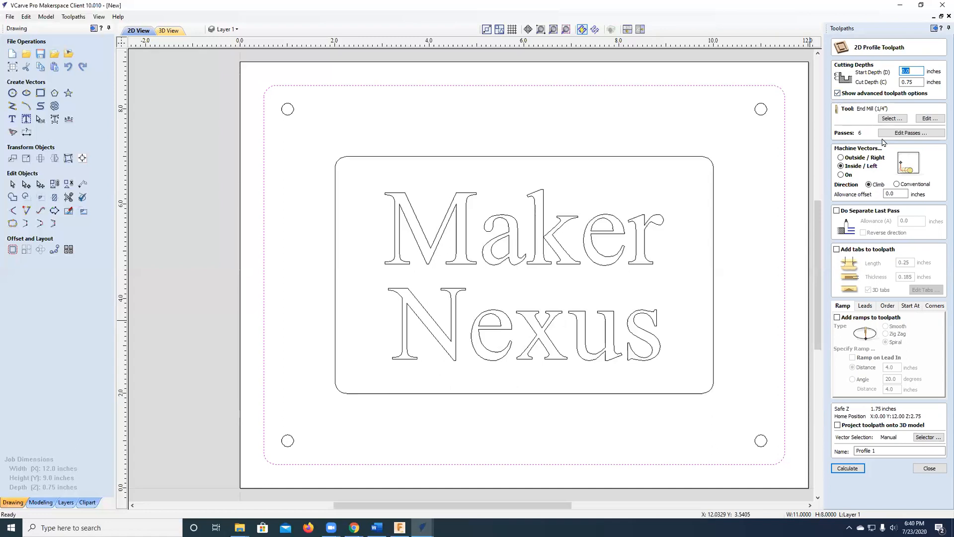
pyautogui.click(841, 158)
pyautogui.click(914, 72)
pyautogui.click(918, 82)
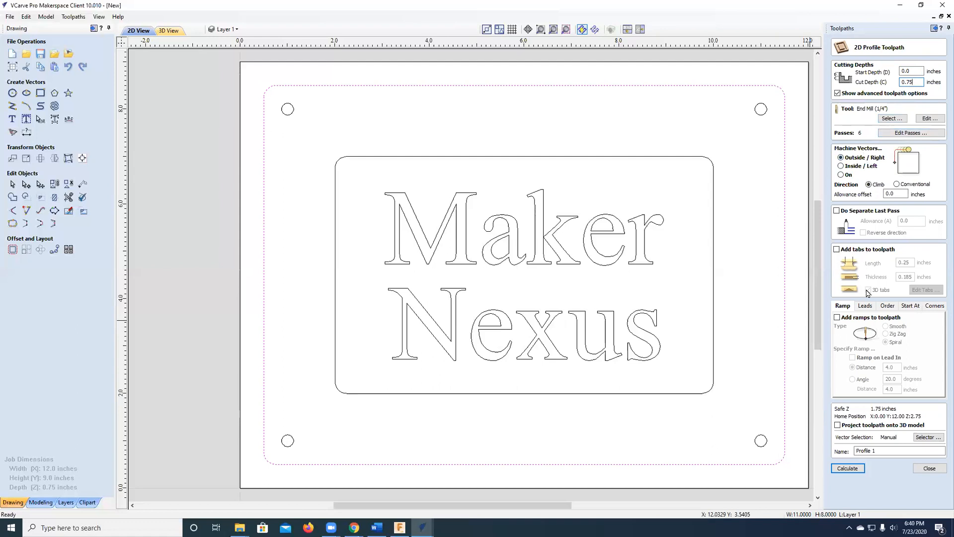
# - Add two 3D tabs to the profile toolpath, one midway along each of the frame's two vertical sides
pyautogui.click(837, 250)
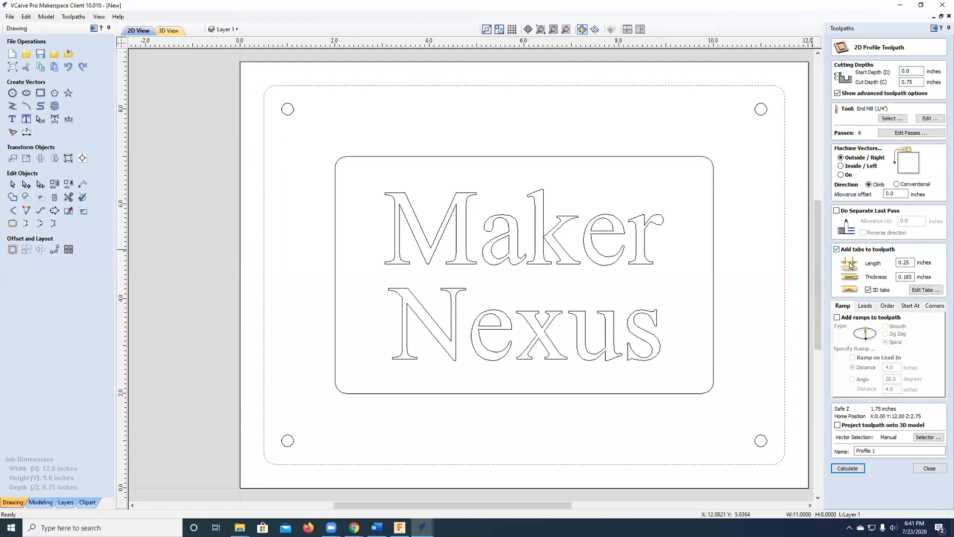
pyautogui.click(923, 290)
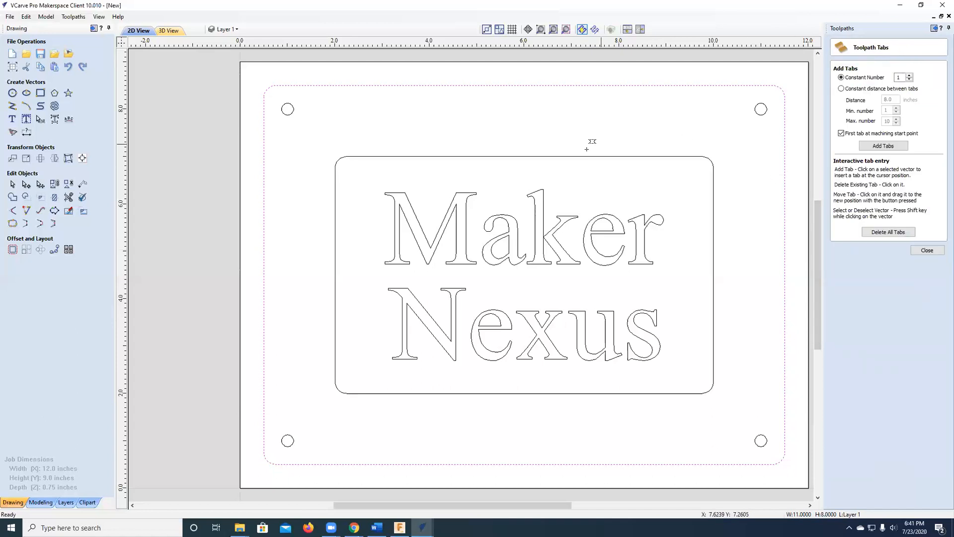
pyautogui.click(263, 255)
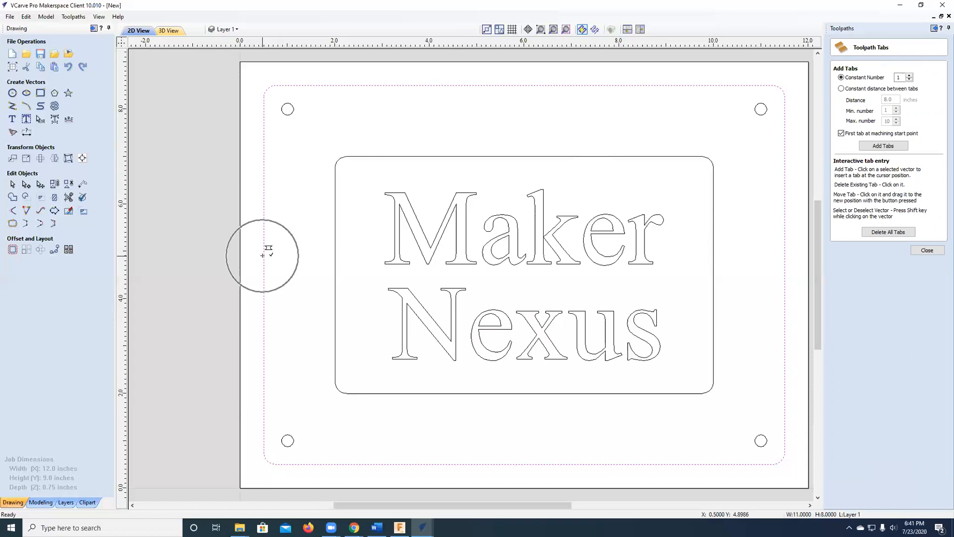
pyautogui.click(785, 259)
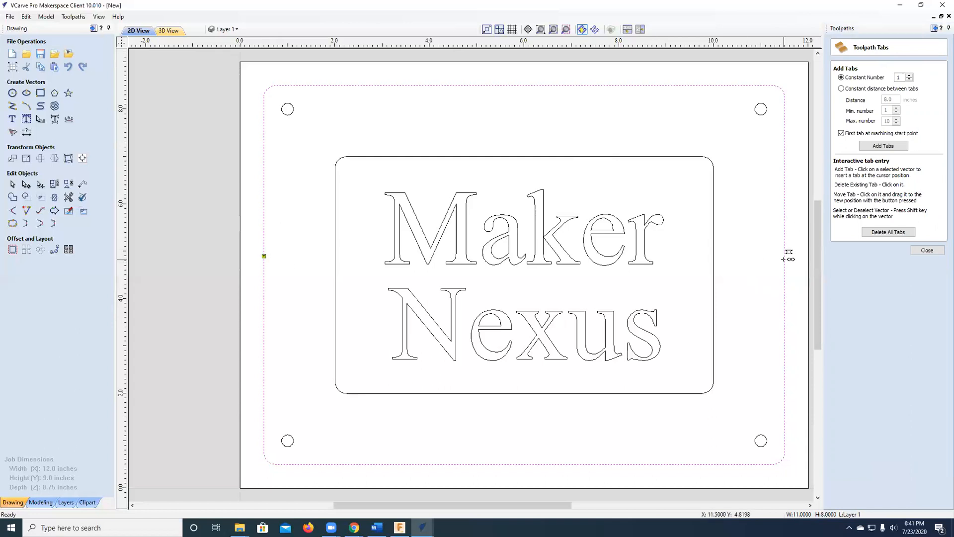
pyautogui.click(926, 251)
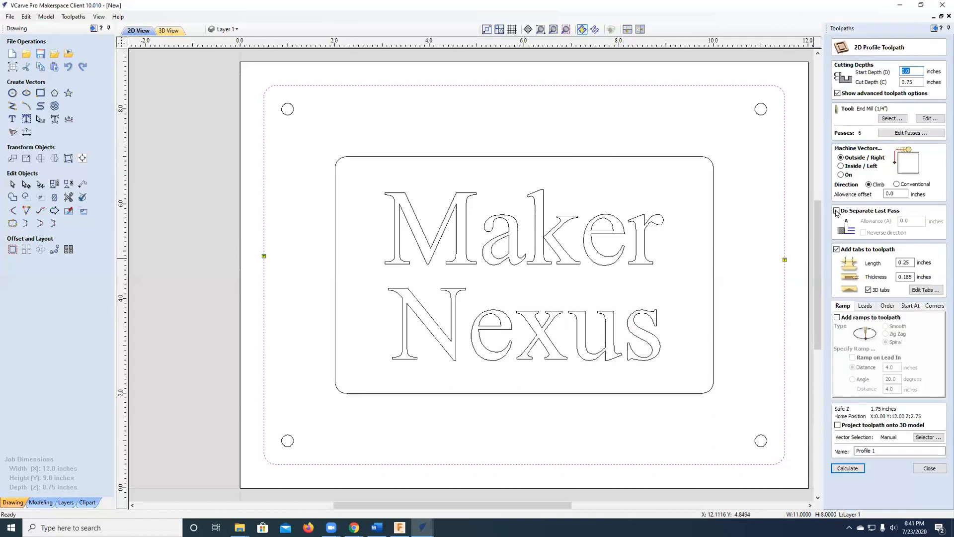
# - Add spiral ramps to the Profile 1 toolpath and calculate it
pyautogui.click(837, 318)
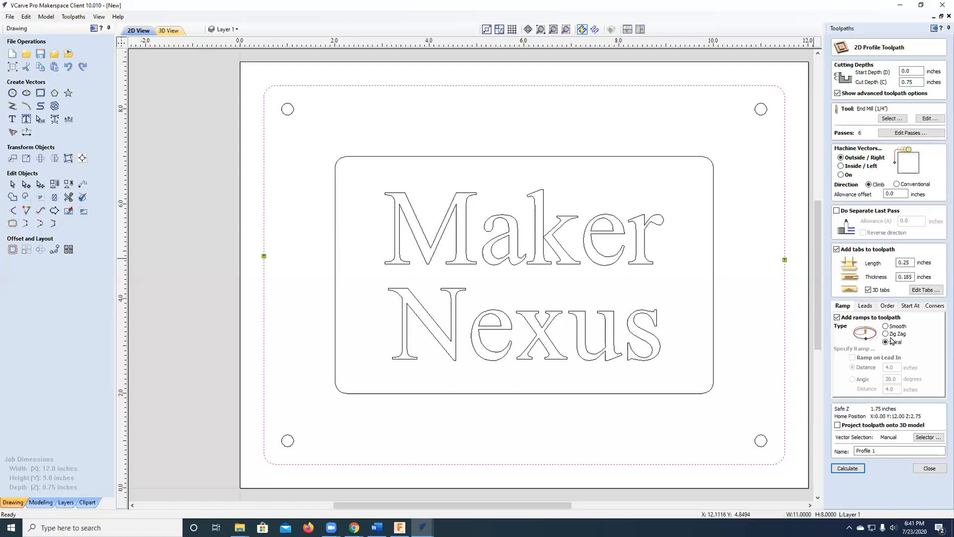
pyautogui.click(847, 468)
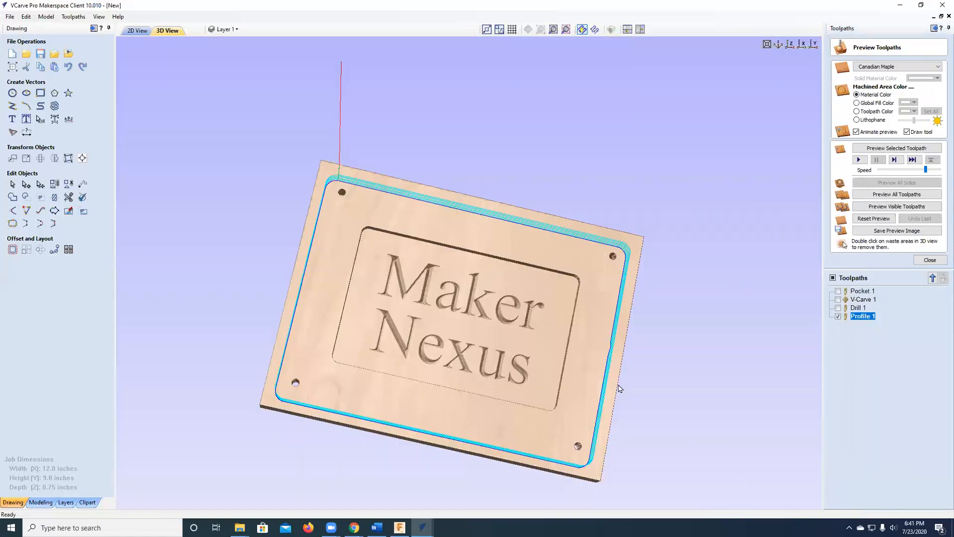
# - Play the profile toolpath's machining simulation, speeding it up, and examine the tabs holding the sign in the 3D preview
pyautogui.click(918, 170)
pyautogui.click(863, 160)
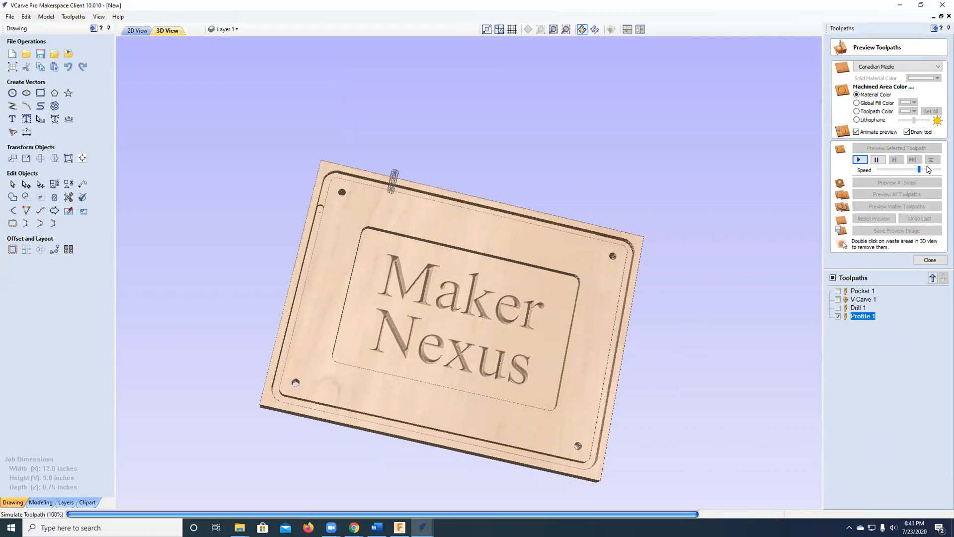
pyautogui.moveTo(919, 170); pyautogui.dragTo(933, 170)
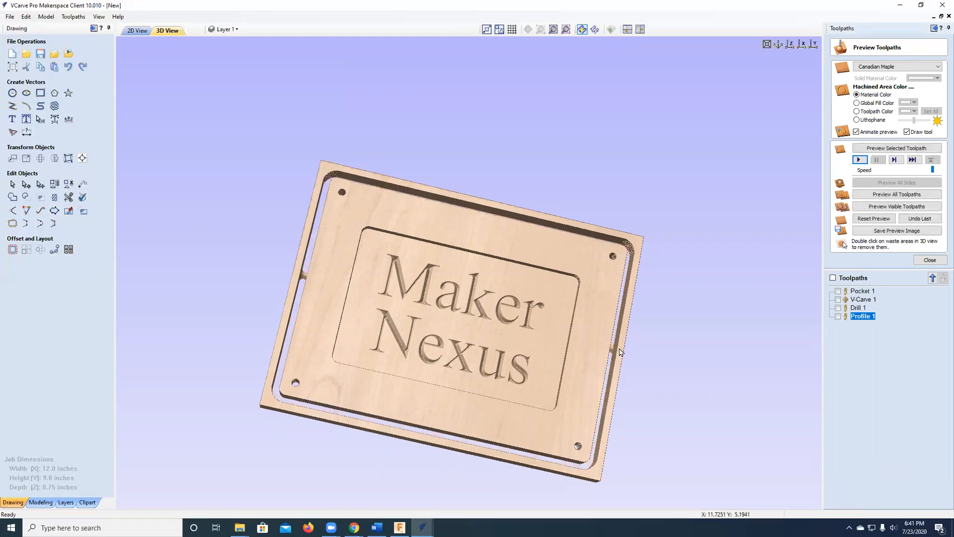
pyautogui.scroll(5, 475, 358)
pyautogui.scroll(-5, 181, 307)
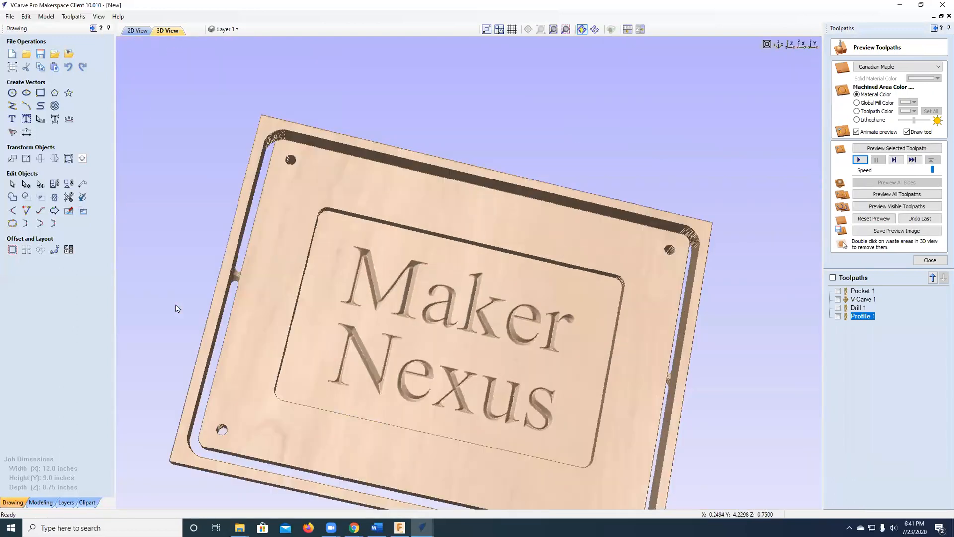
pyautogui.moveTo(186, 301); pyautogui.dragTo(229, 302)
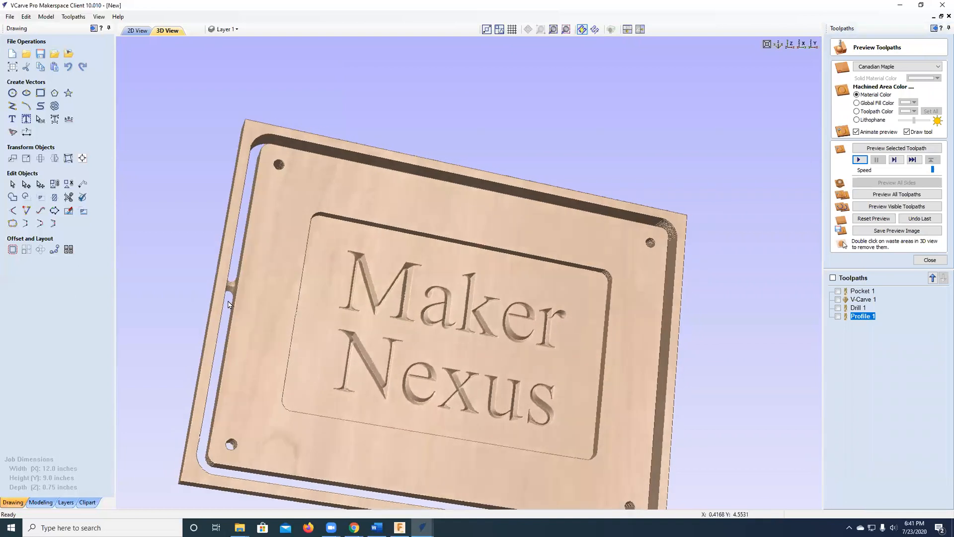
pyautogui.scroll(4, 229, 302)
pyautogui.scroll(-3, 228, 302)
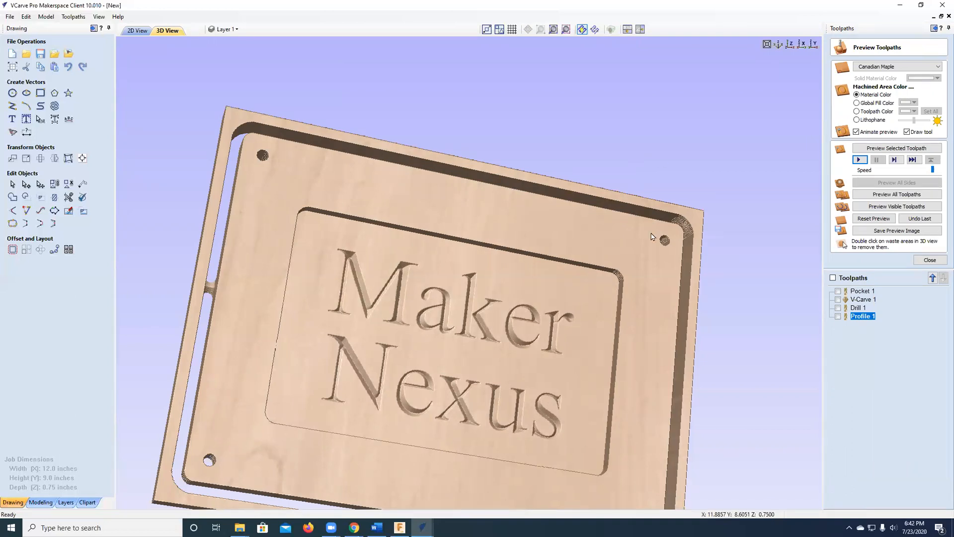
pyautogui.click(929, 261)
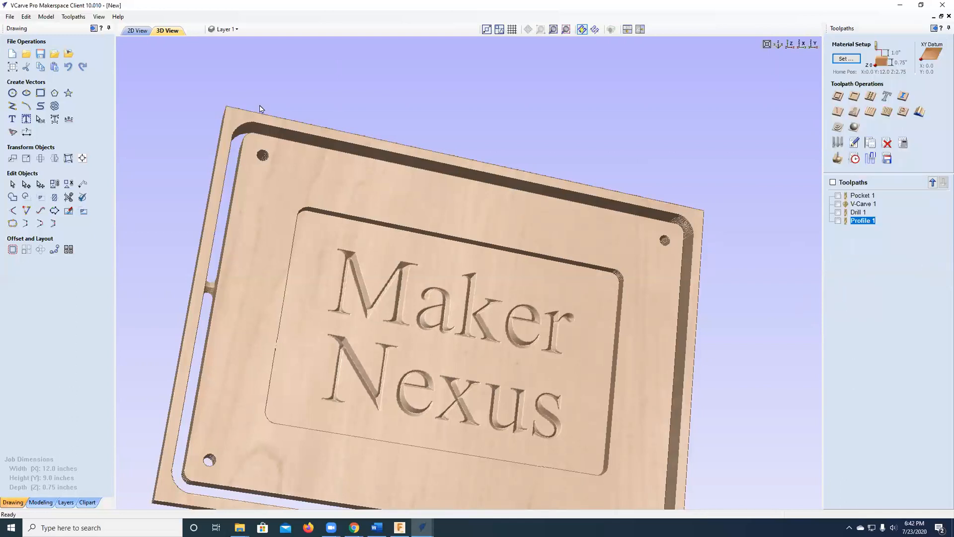
# - Save the design on the Desktop as a VCarve file named "sign"
pyautogui.click(10, 17)
pyautogui.click(30, 68)
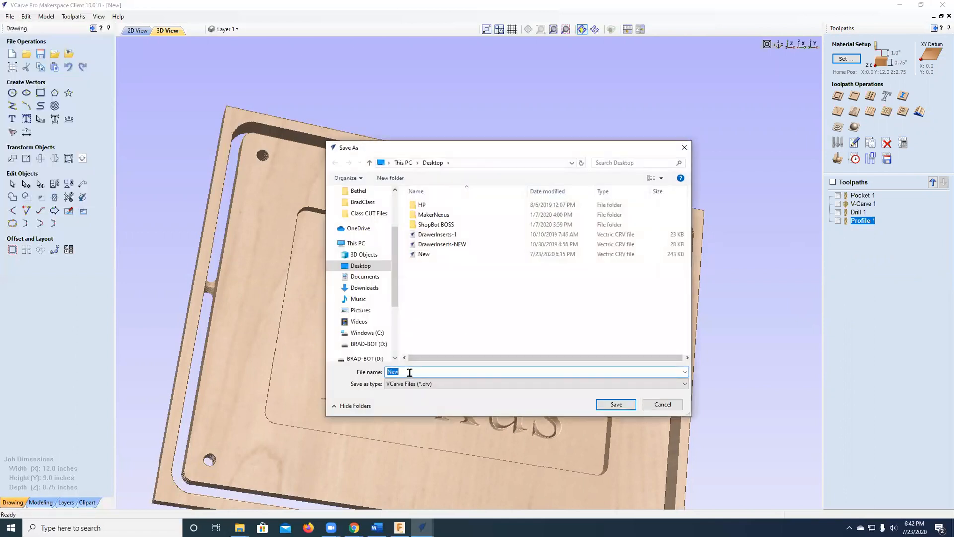
pyautogui.write('sign')
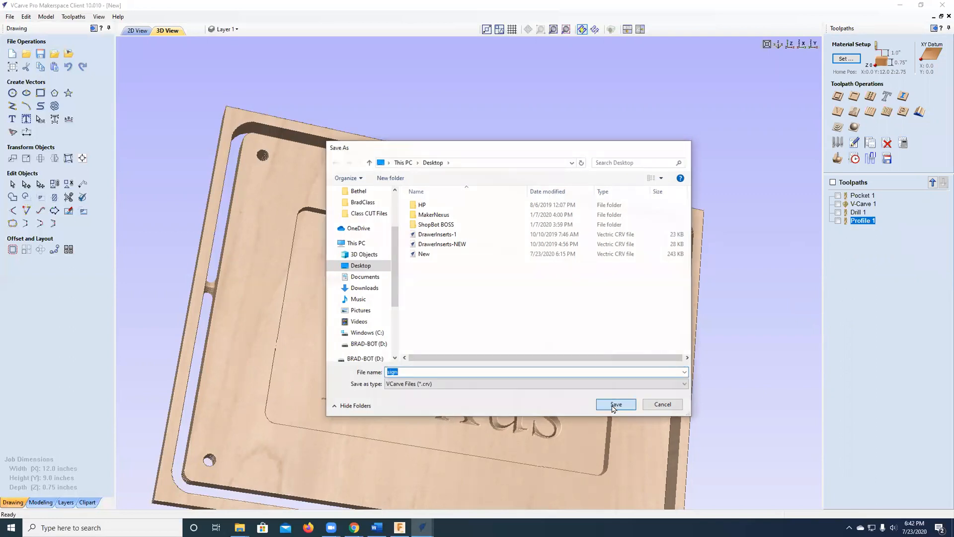
pyautogui.click(616, 404)
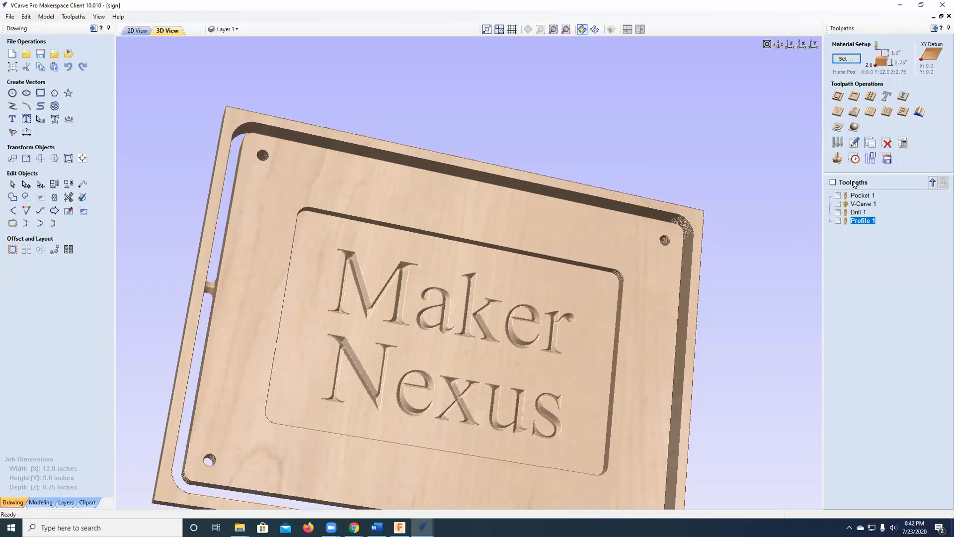
# - Make only the Pocket 1 toolpath visible and open the toolpath saving options
pyautogui.click(838, 195)
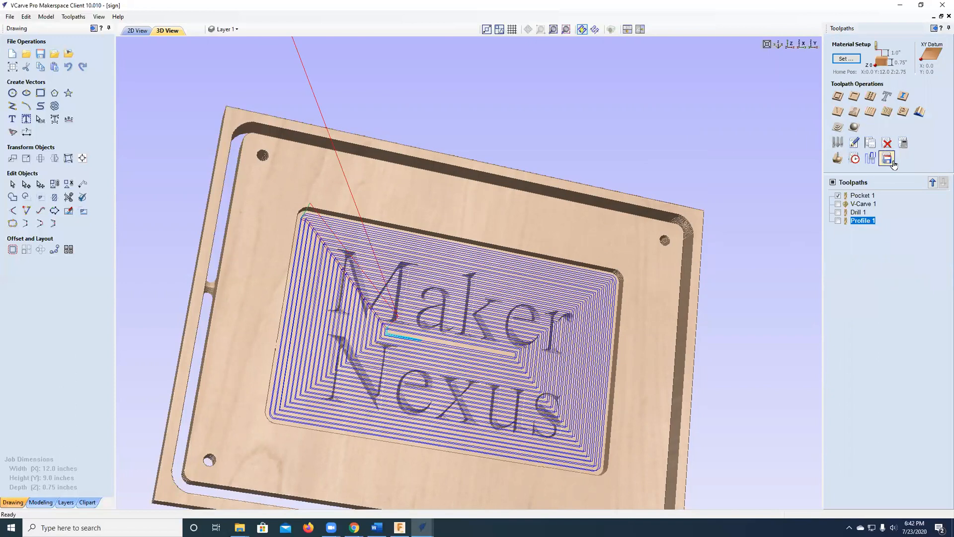
pyautogui.click(887, 159)
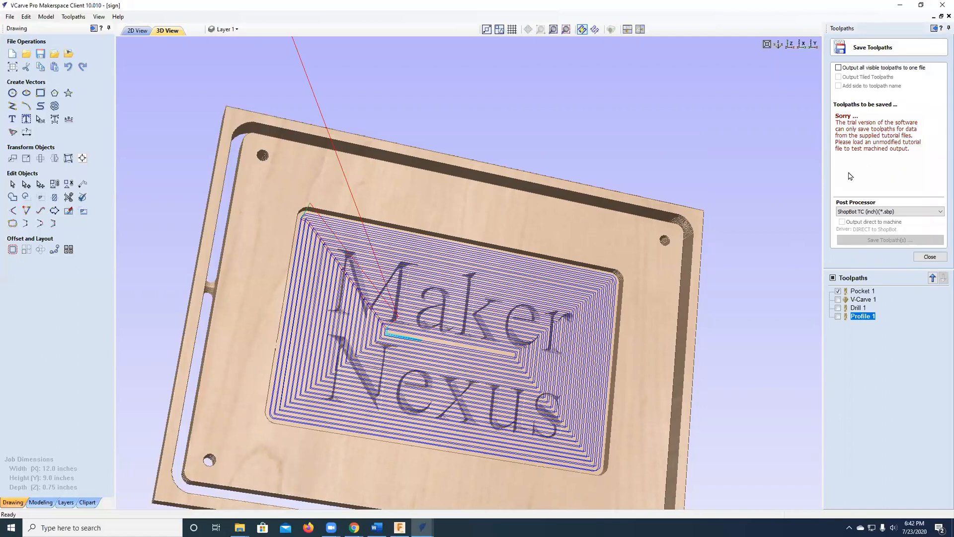